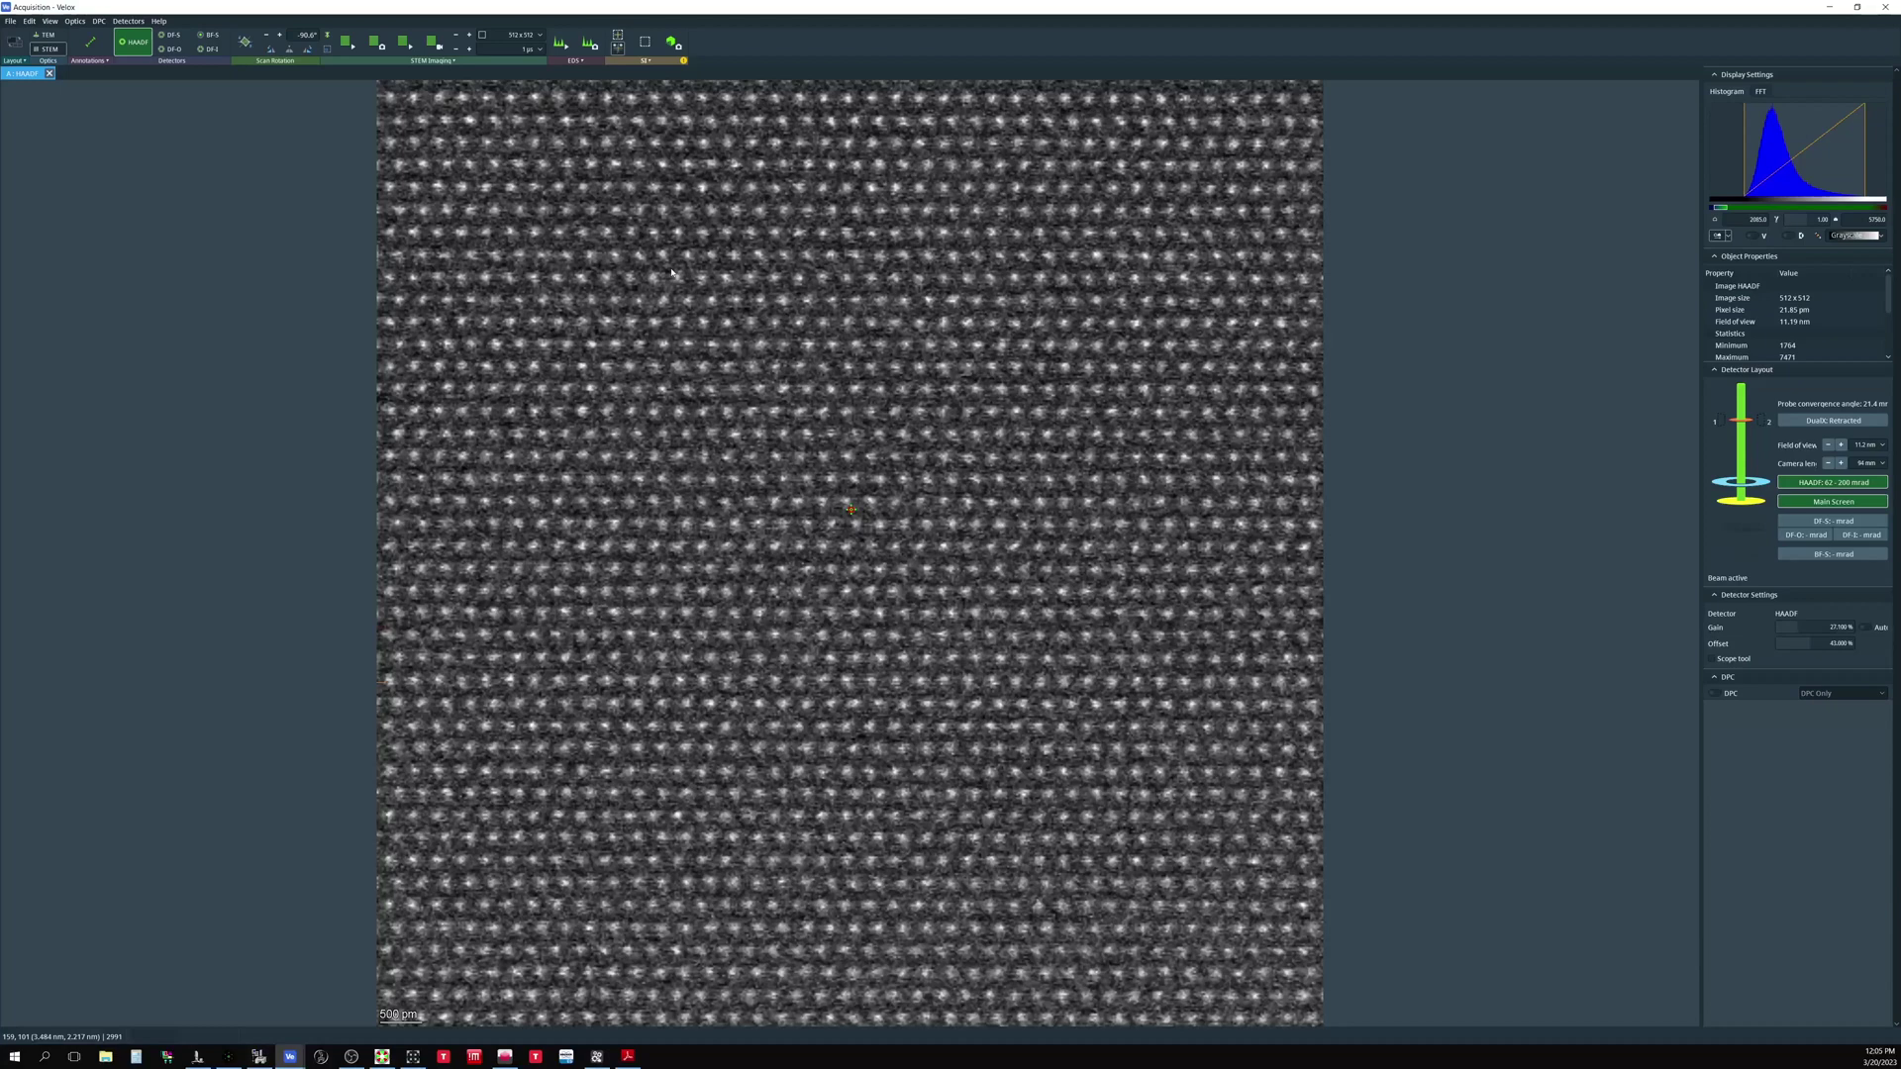
Acquire a HAADF frame, then switch to the 1024×1024, 10 µs high-resolution scan preset
left_click(349, 43)
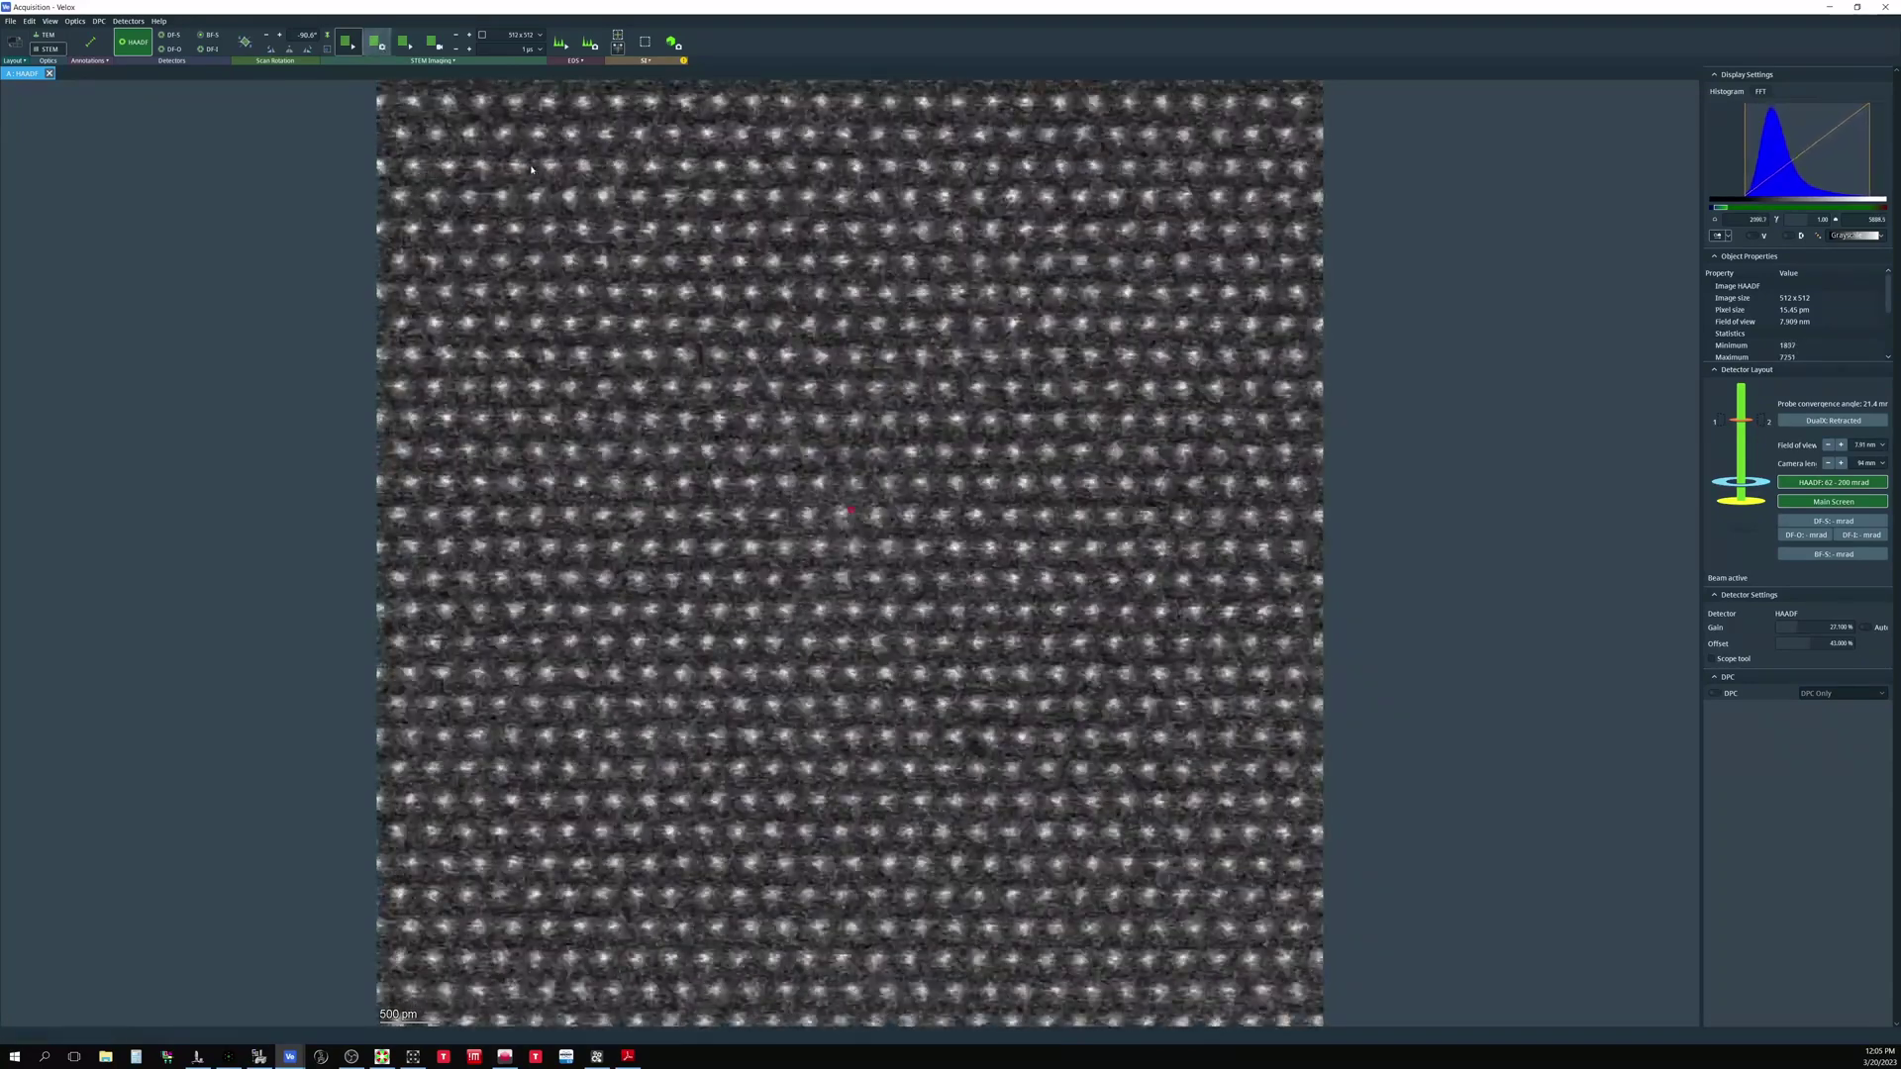
key("F6")
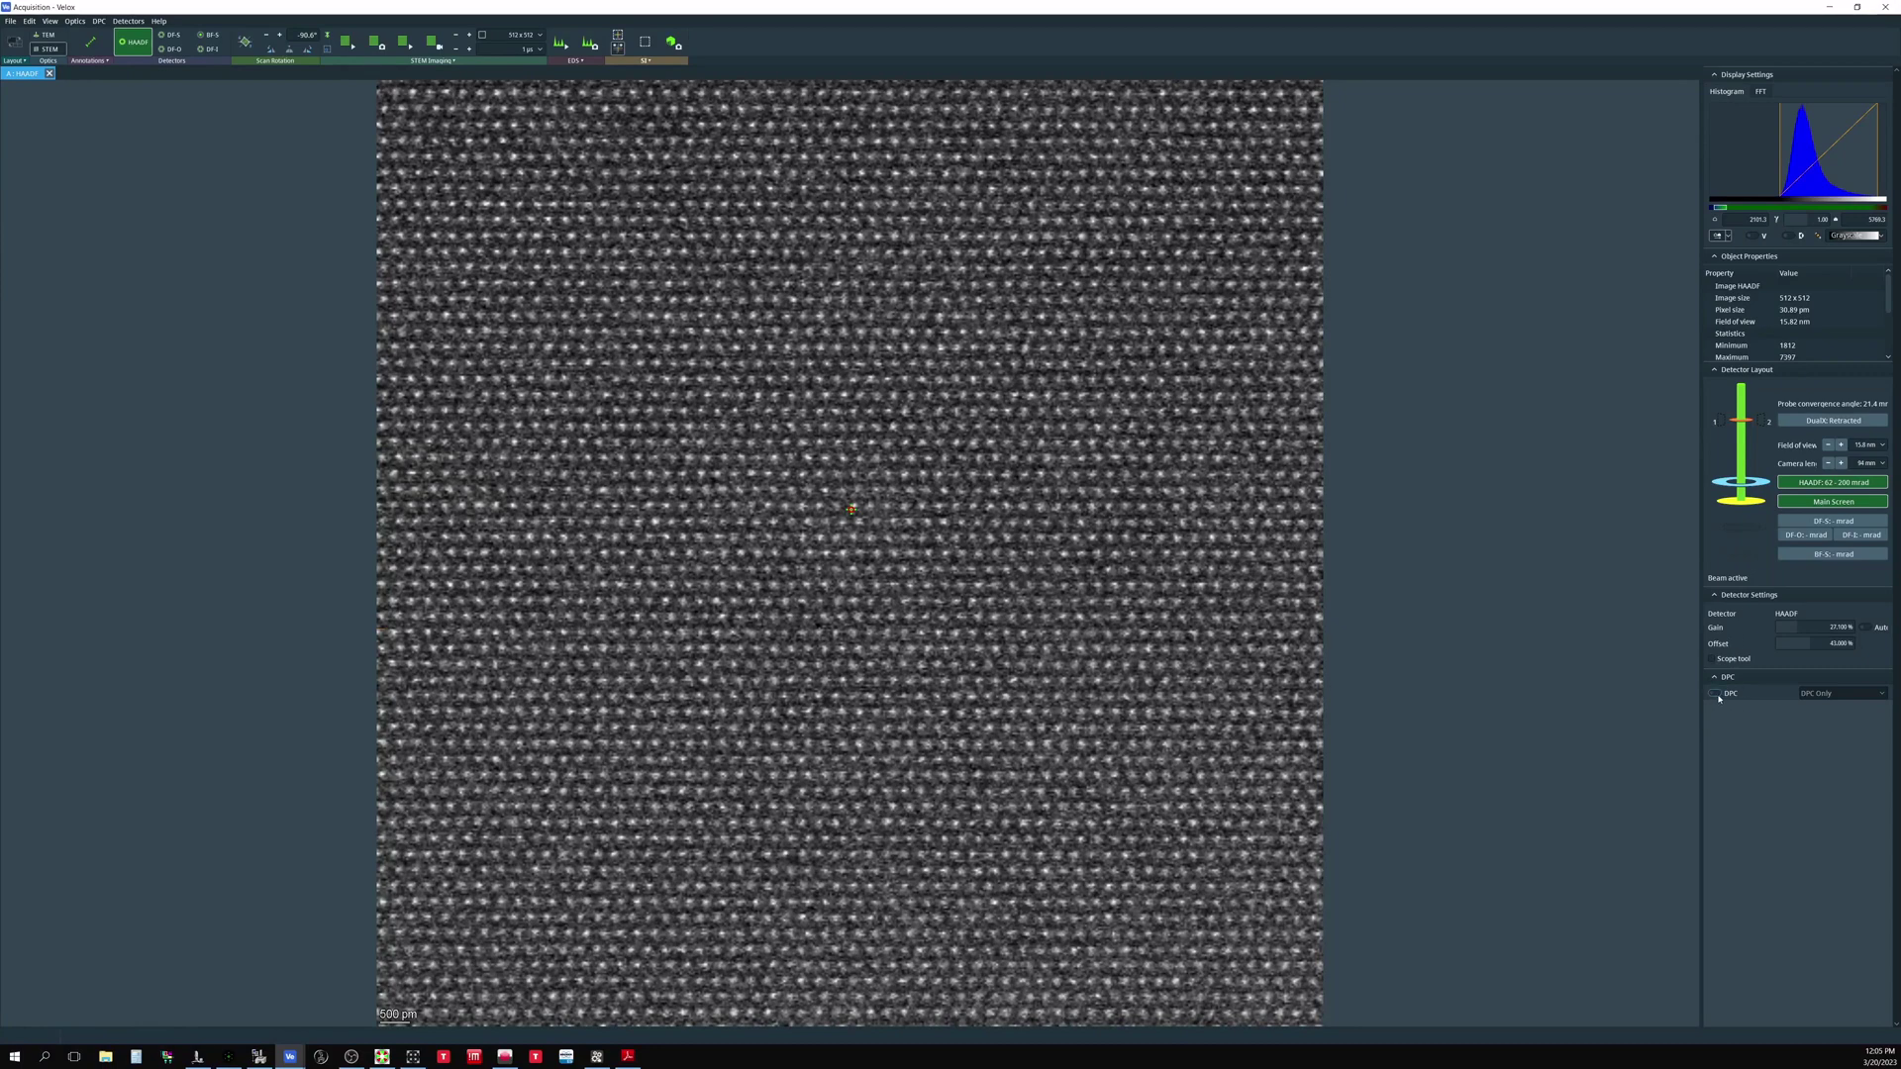
Enable DPC imaging in 'DPC and HAADF' mode and make the G: HAADF image active
left_click(1717, 695)
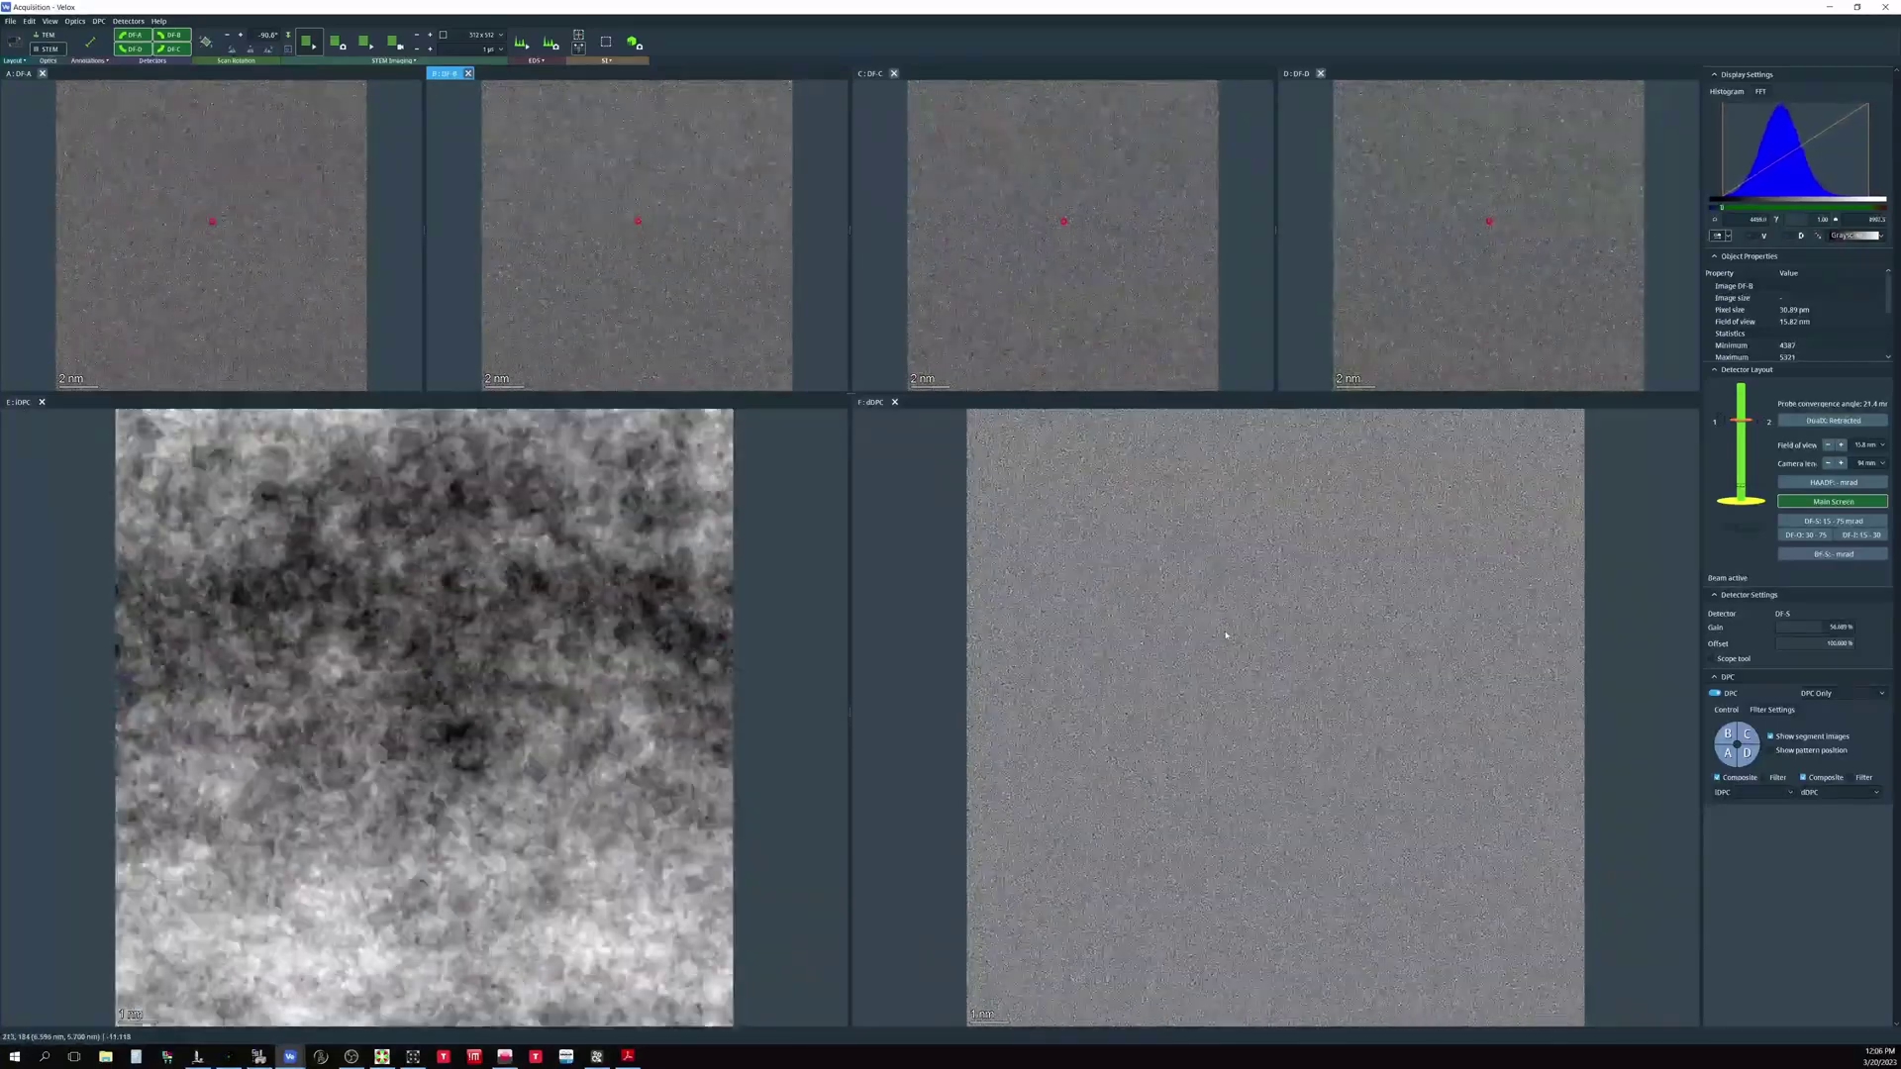
left_click(1864, 695)
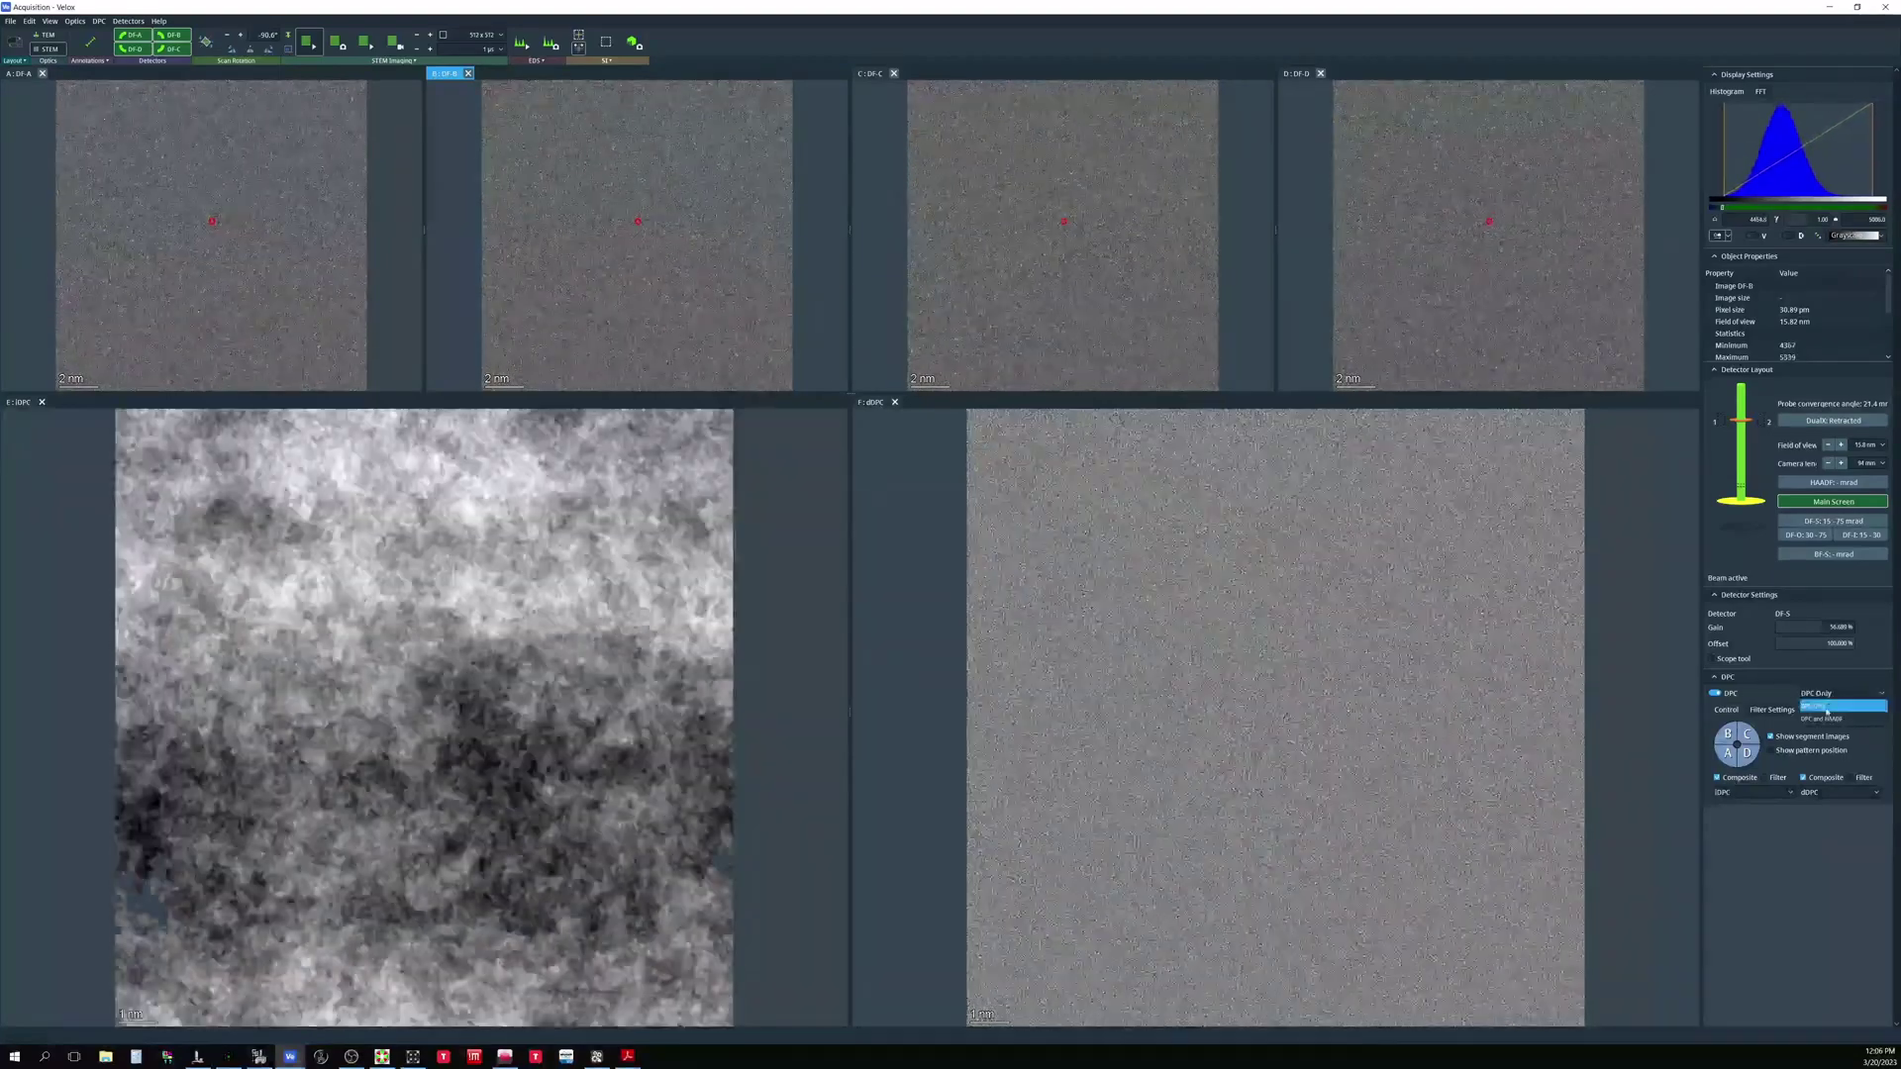
left_click(1816, 719)
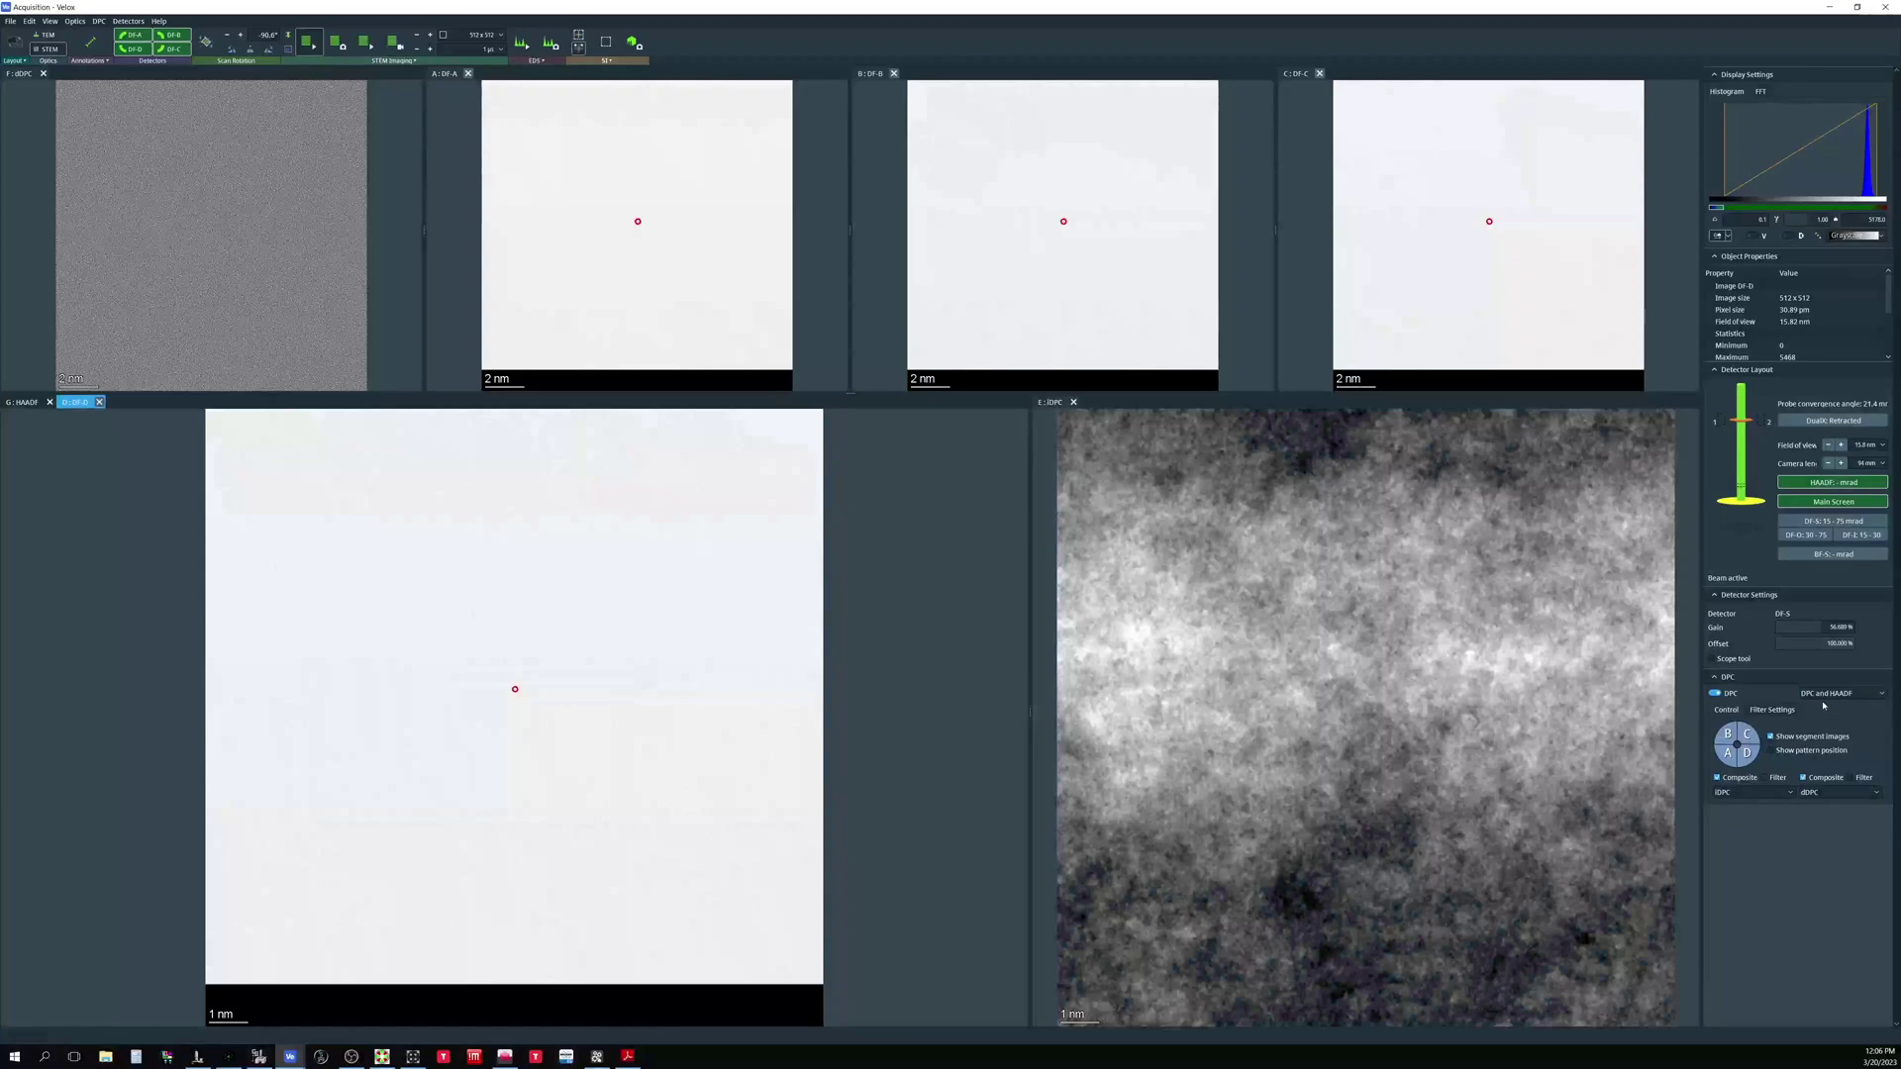
left_click(18, 404)
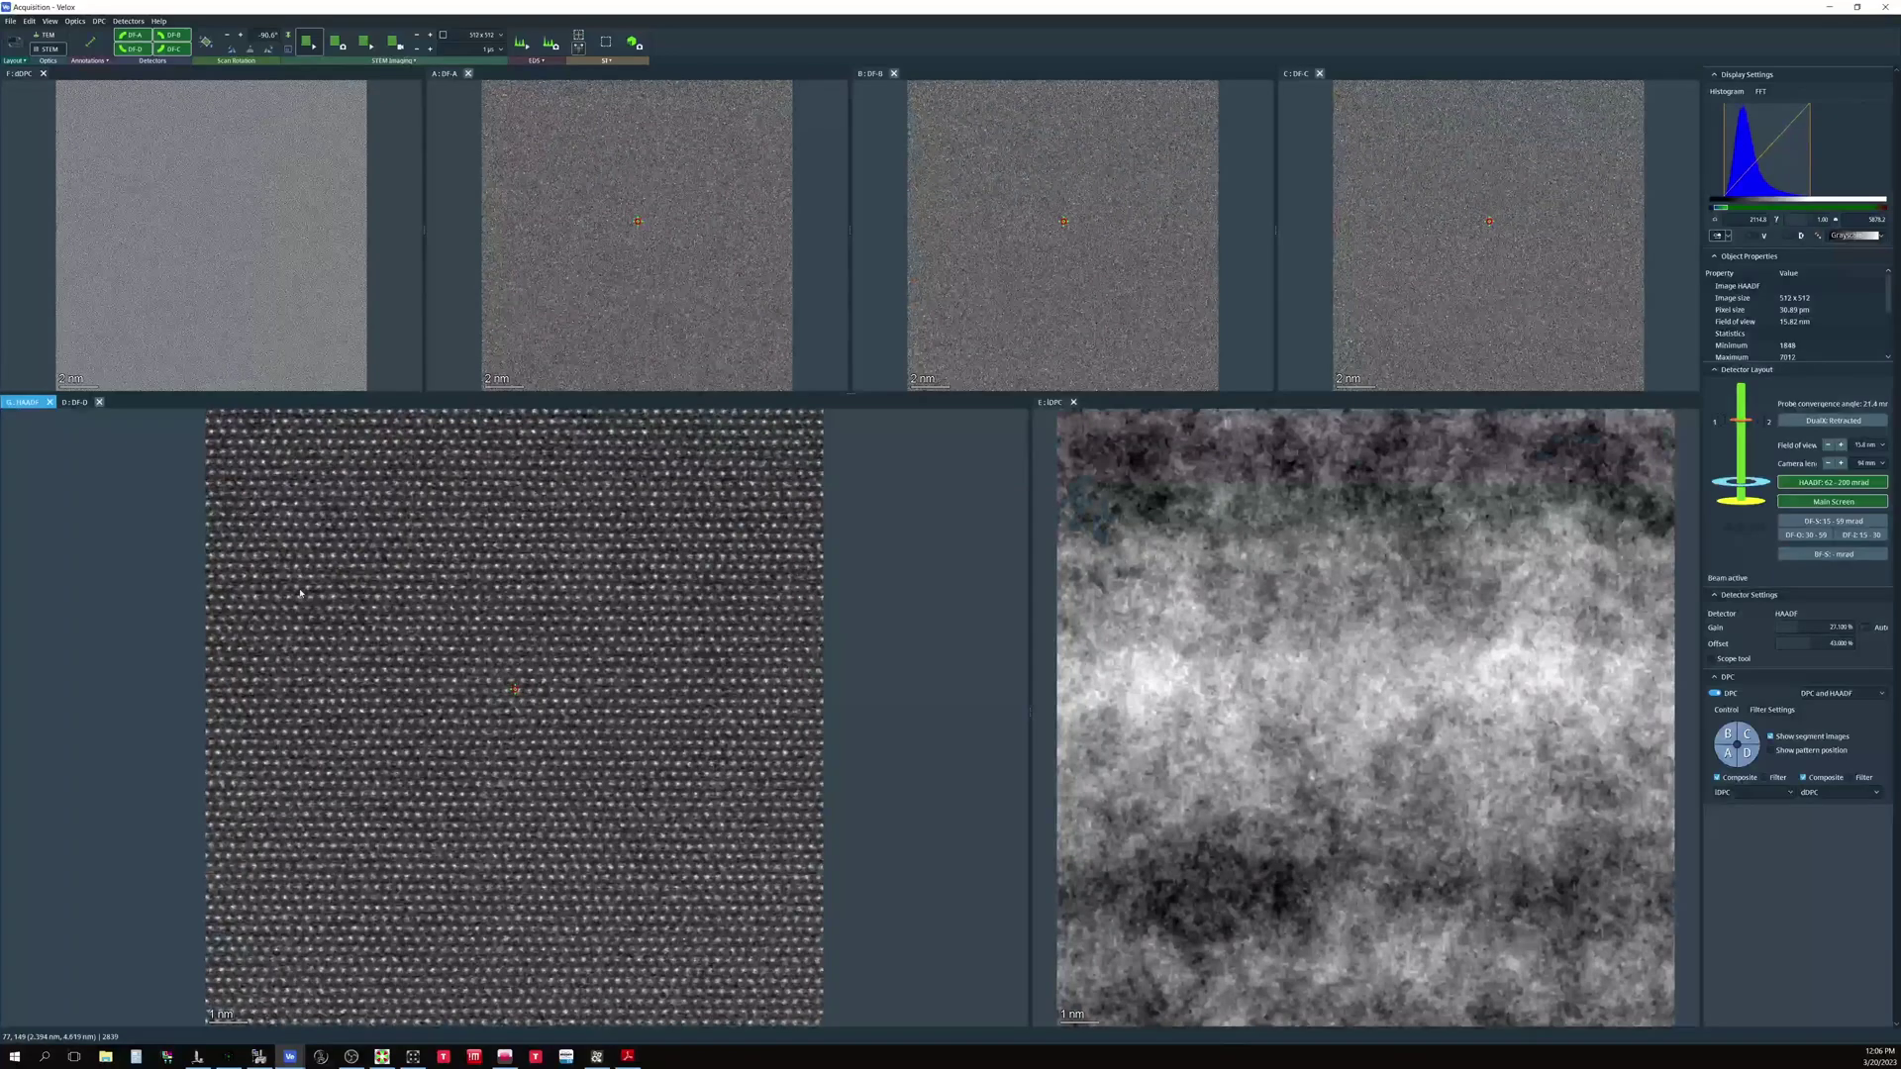
scroll(300, 593, "up", 1)
scroll(300, 593, "down", 1)
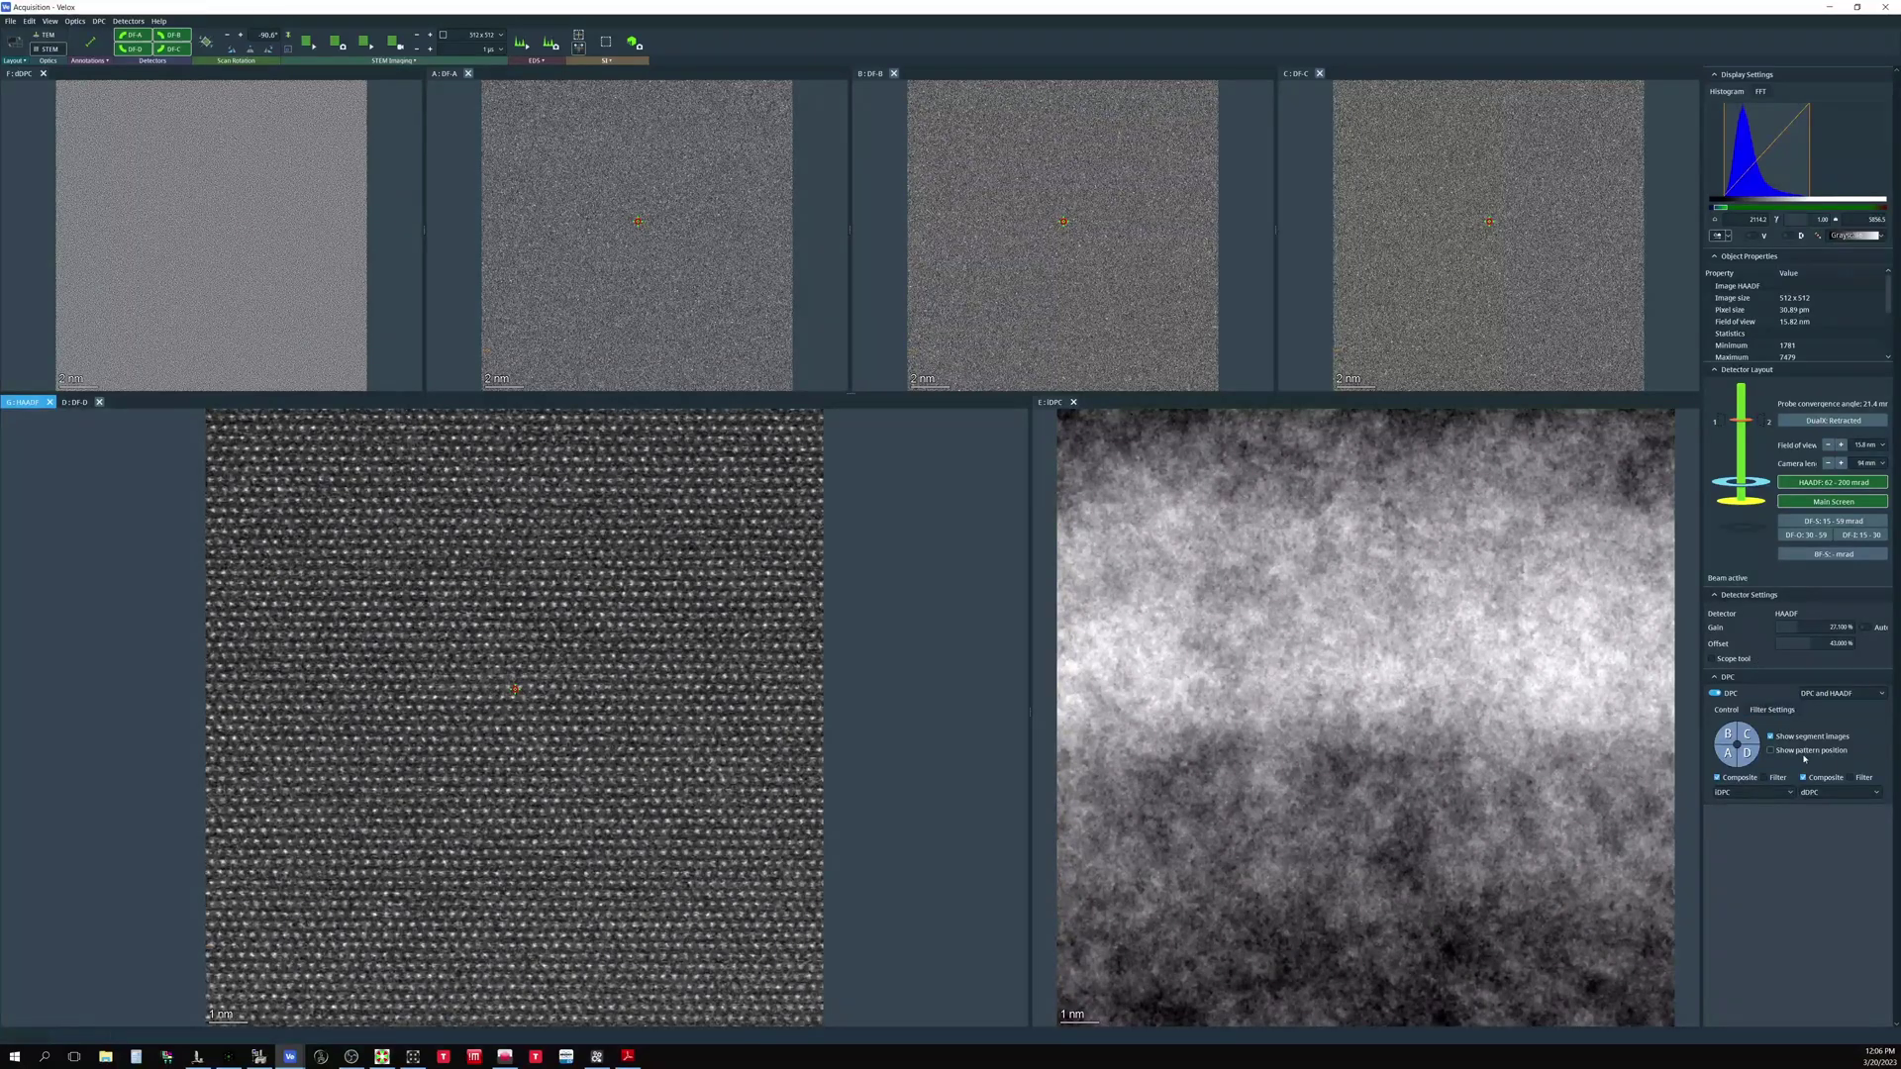
Show the pattern position on the DPC segment diagram and restart the Search live scan
left_click(1771, 752)
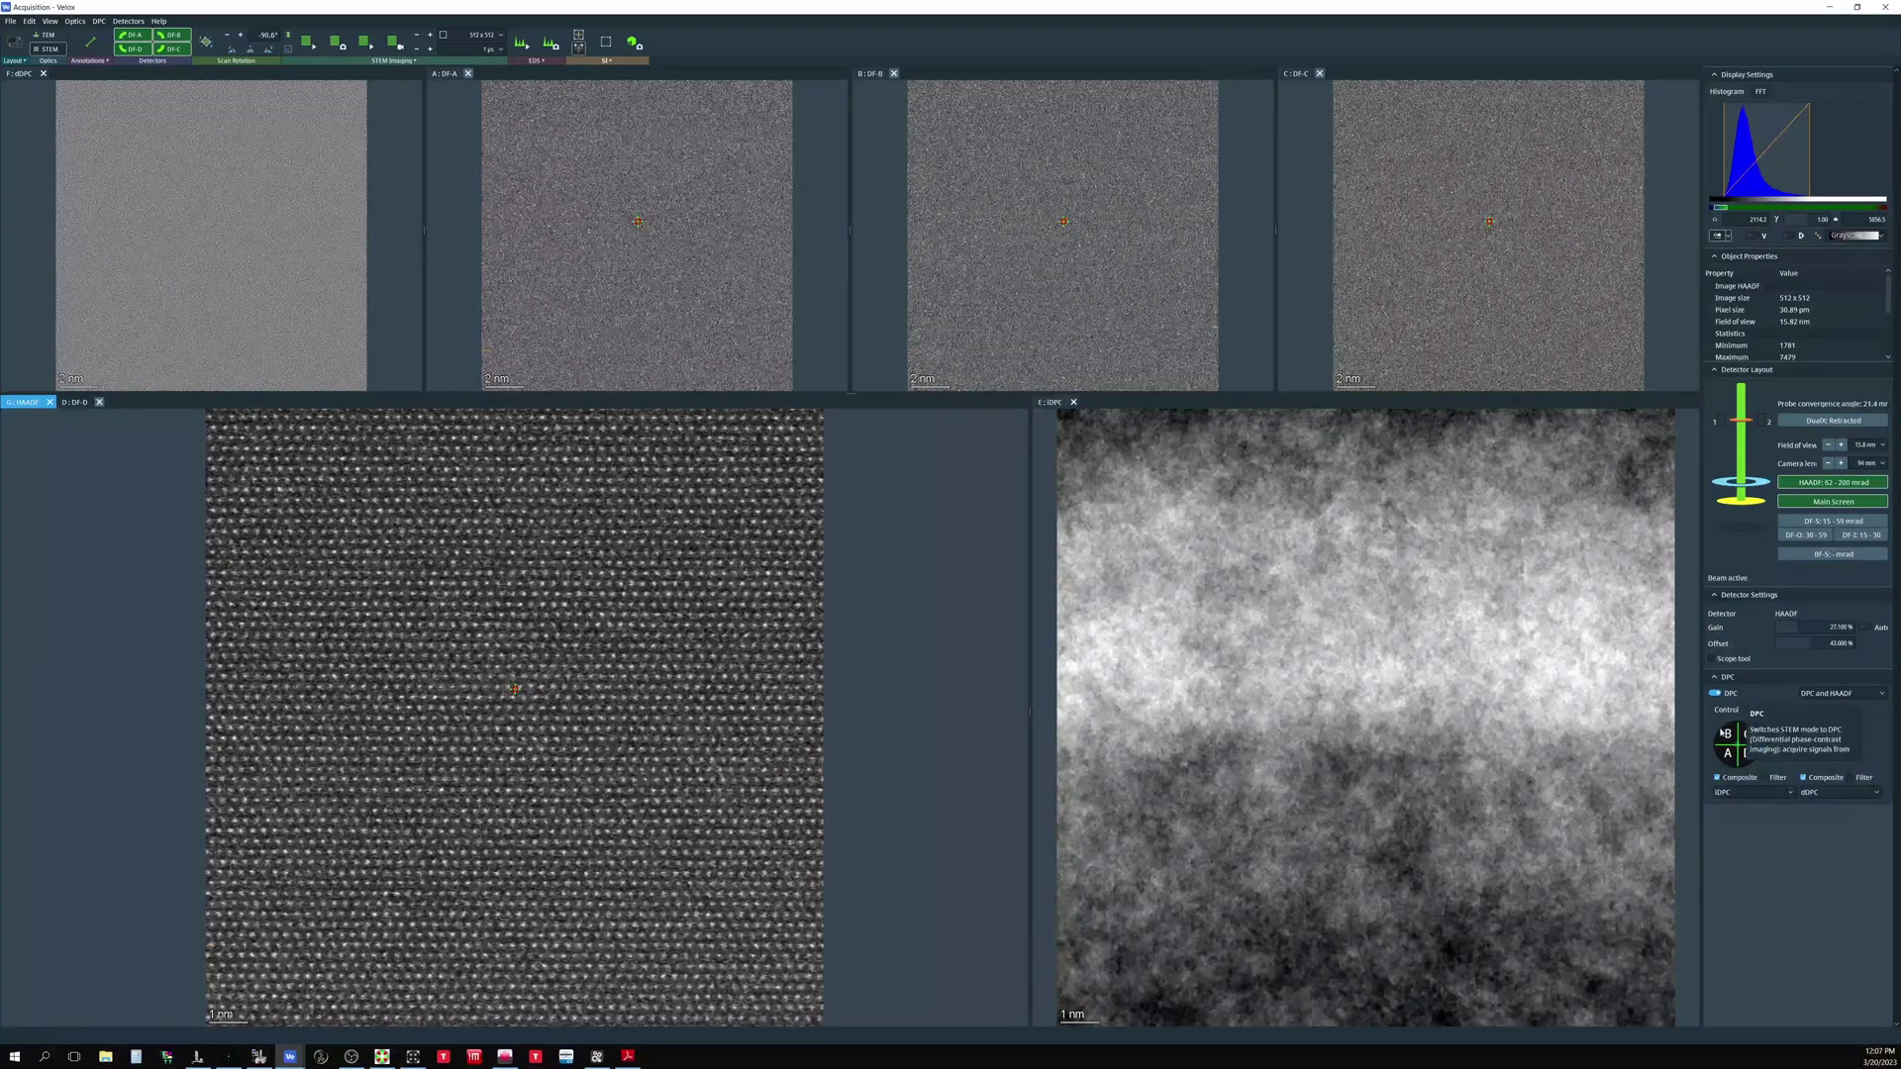
mouse_move(1732, 750)
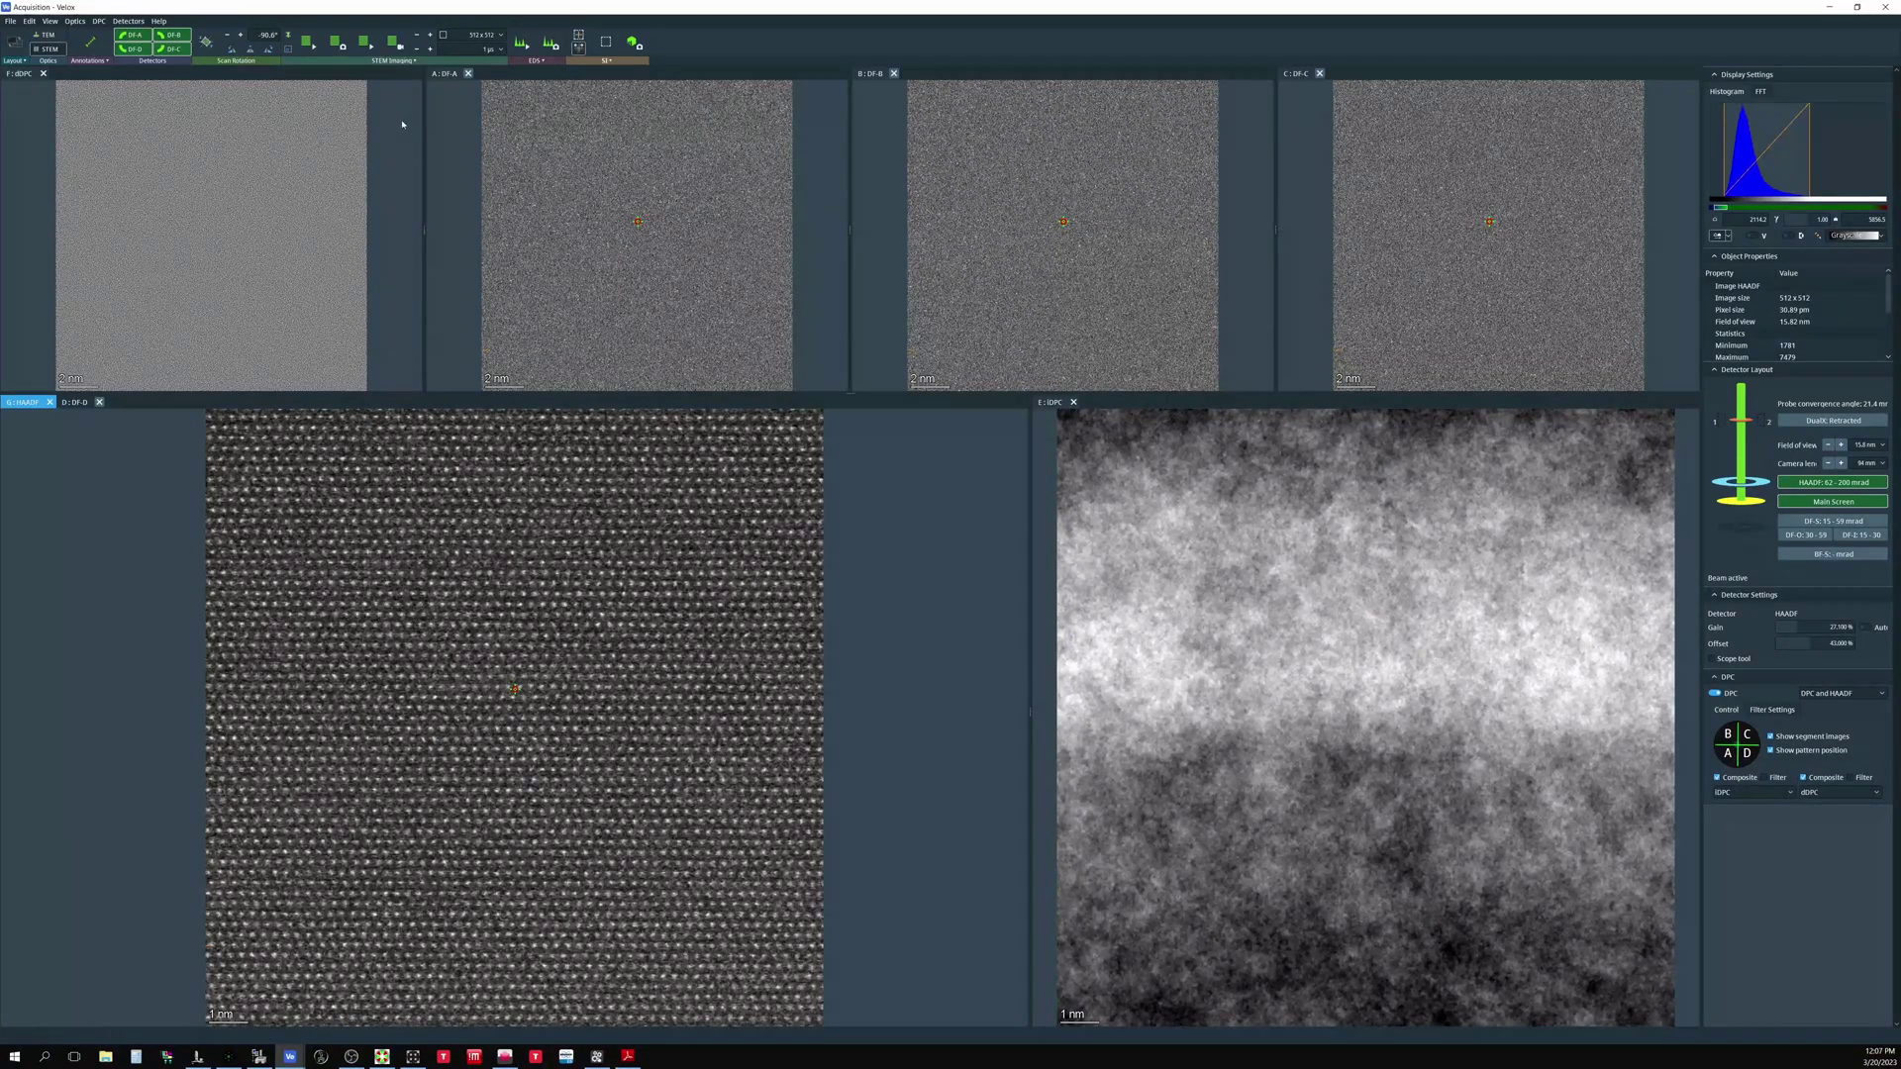
left_click(304, 44)
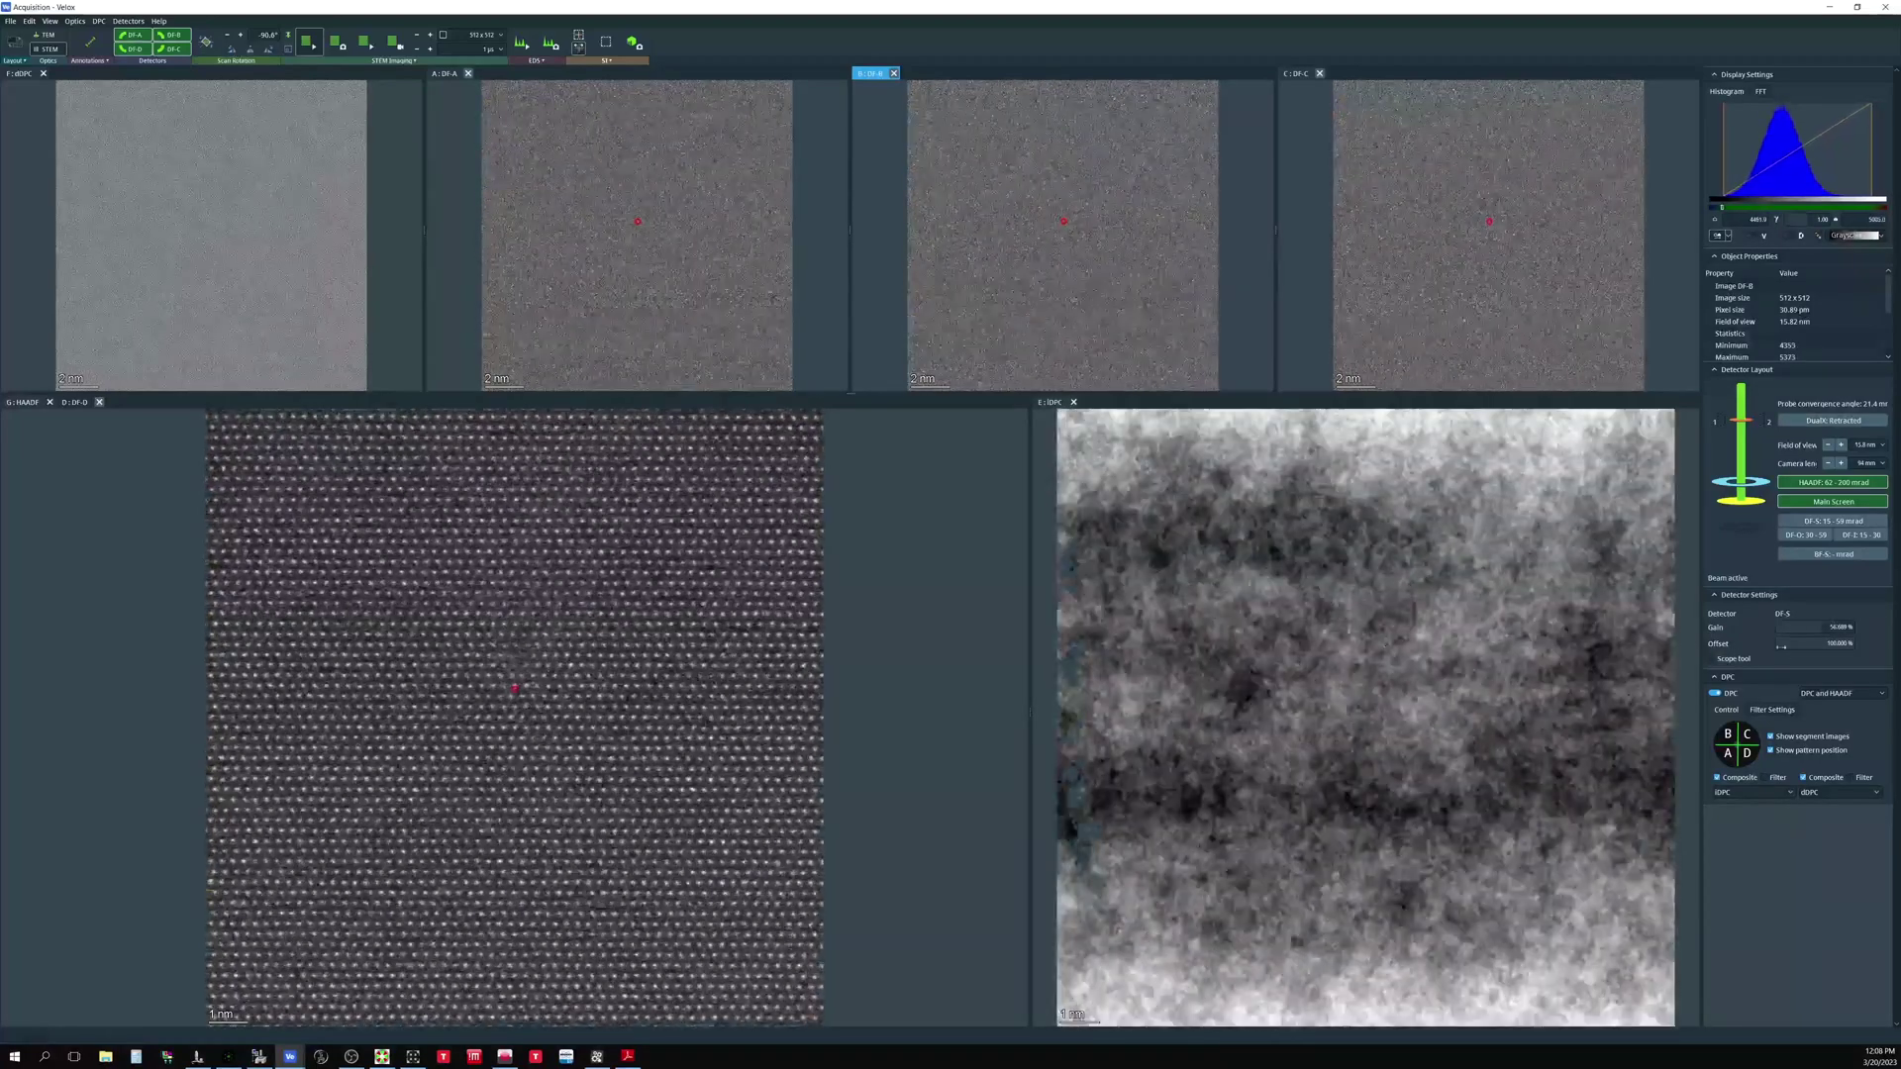
Lower the segmented detector Gain slider to about 52 %
left_click_drag(1815, 627, 1798, 627)
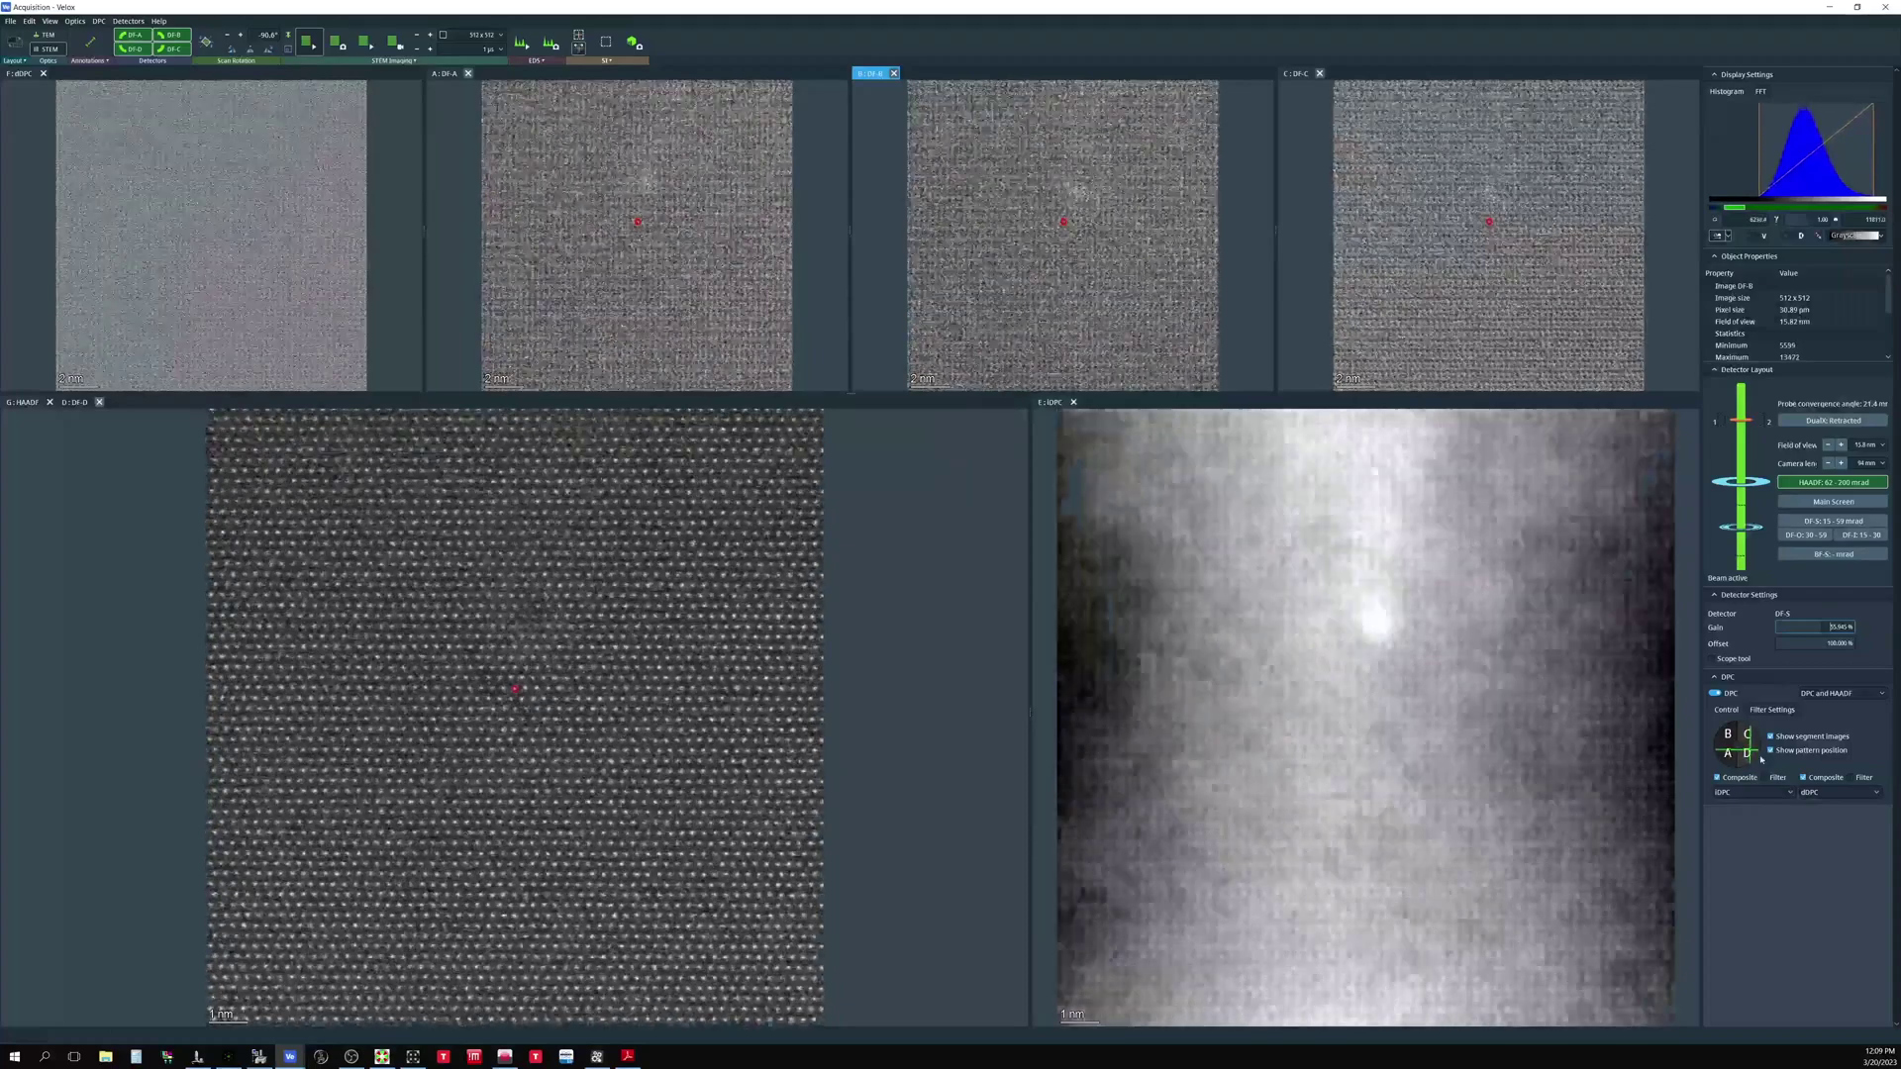
mouse_move(1755, 756)
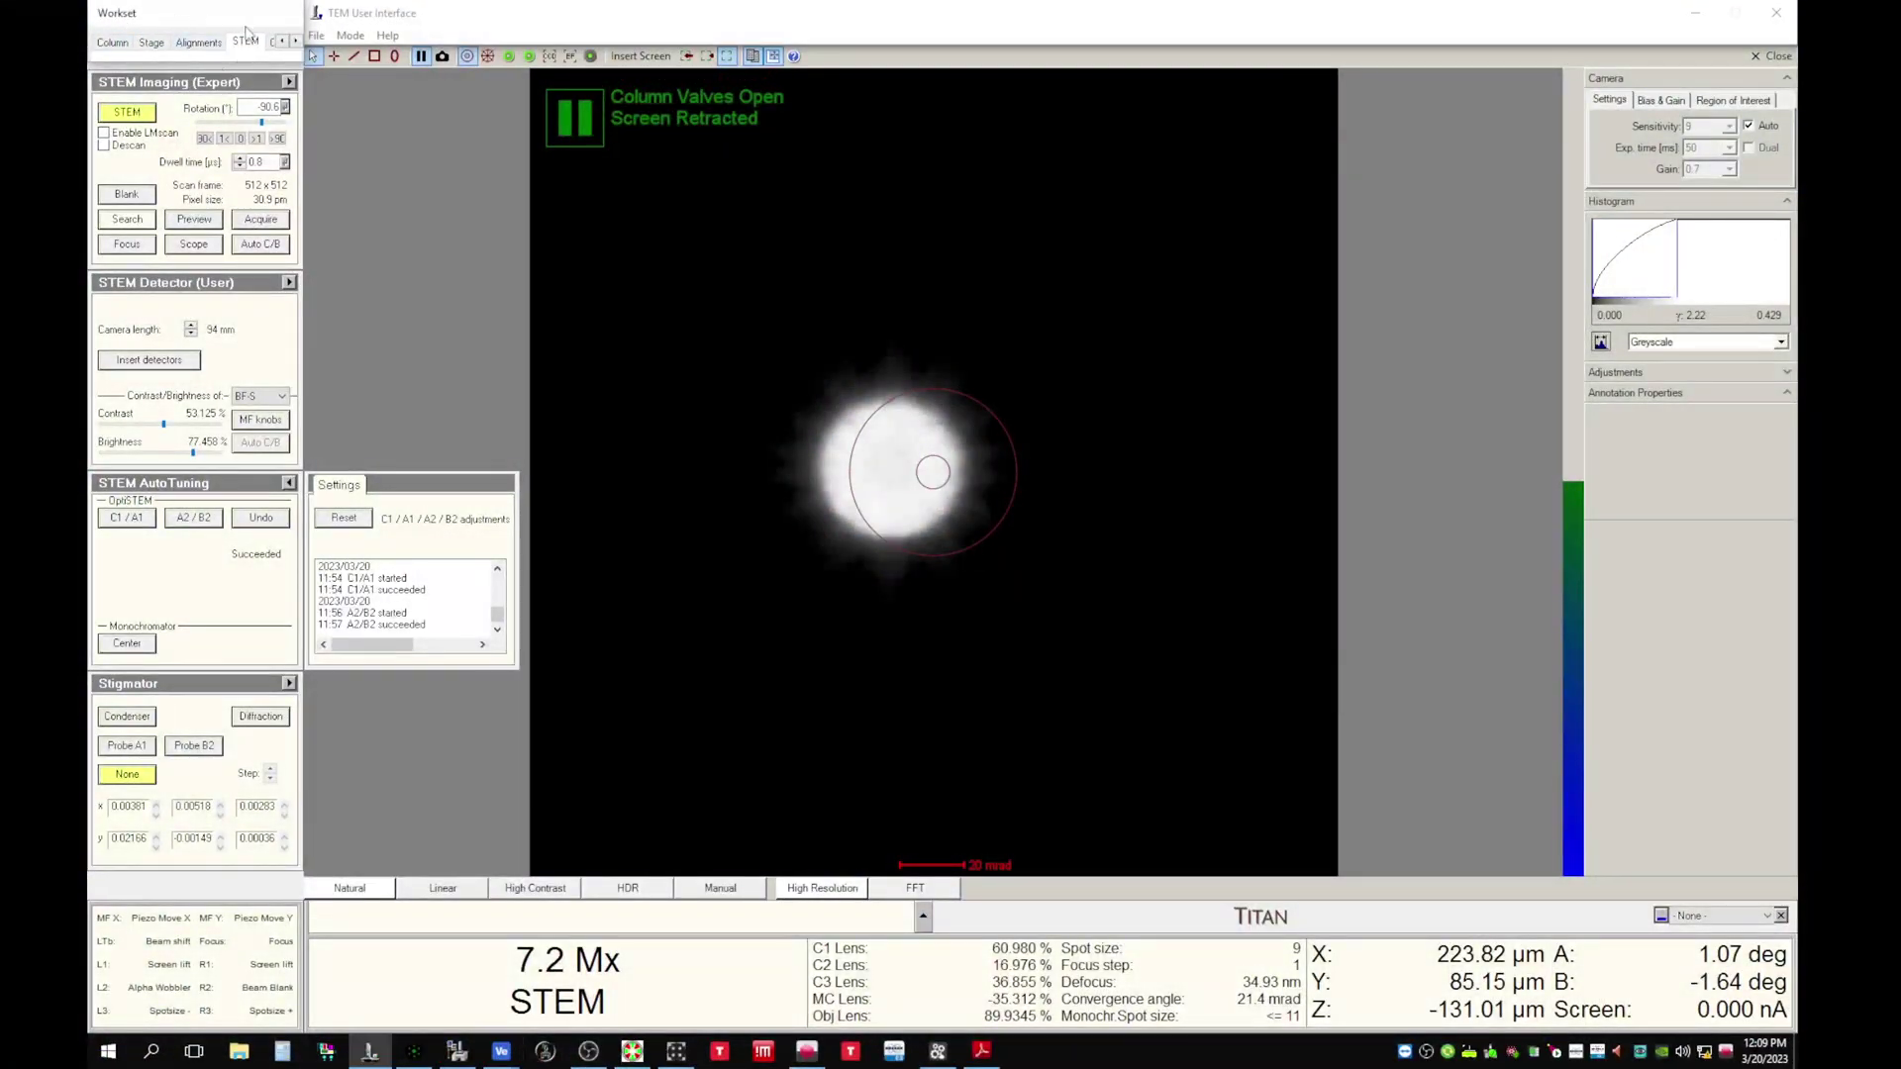
Run the Diffraction alignment from the Direct Alignments list on the Alignments tab
left_click(198, 43)
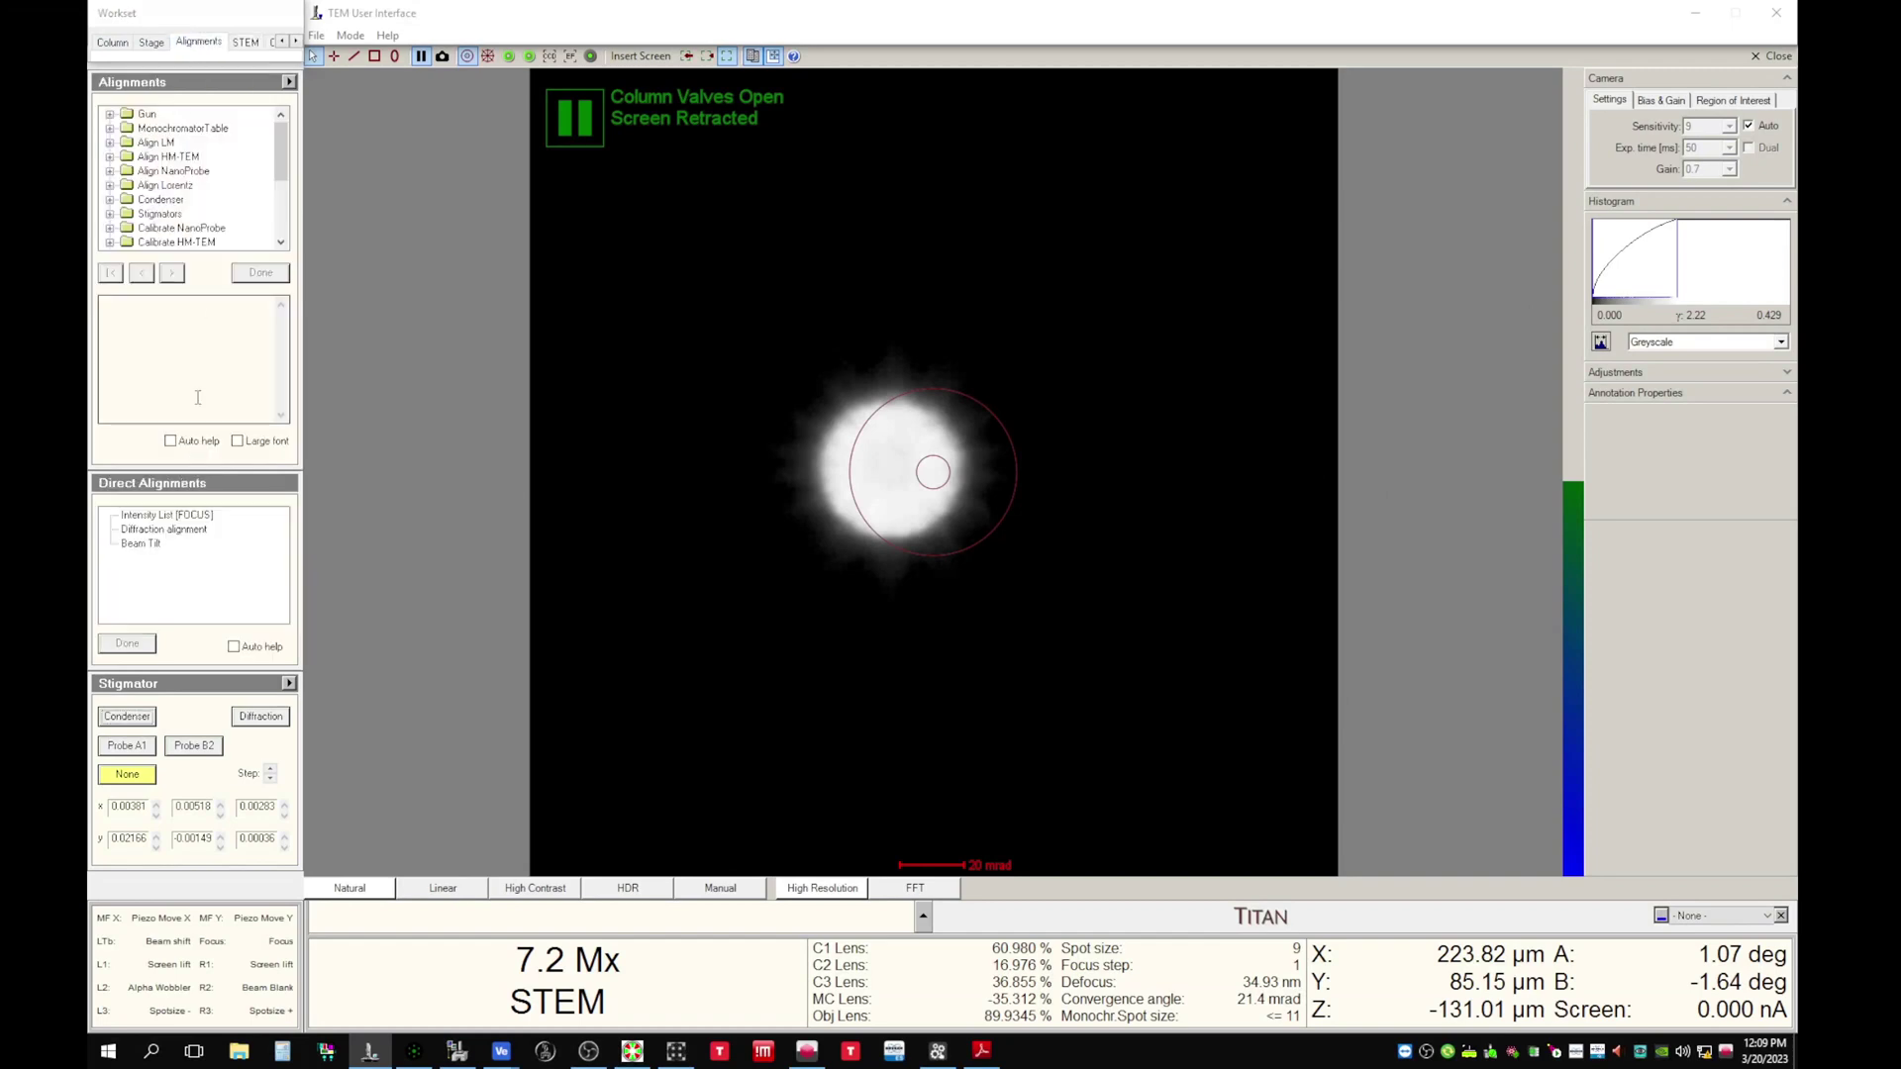
left_click(153, 530)
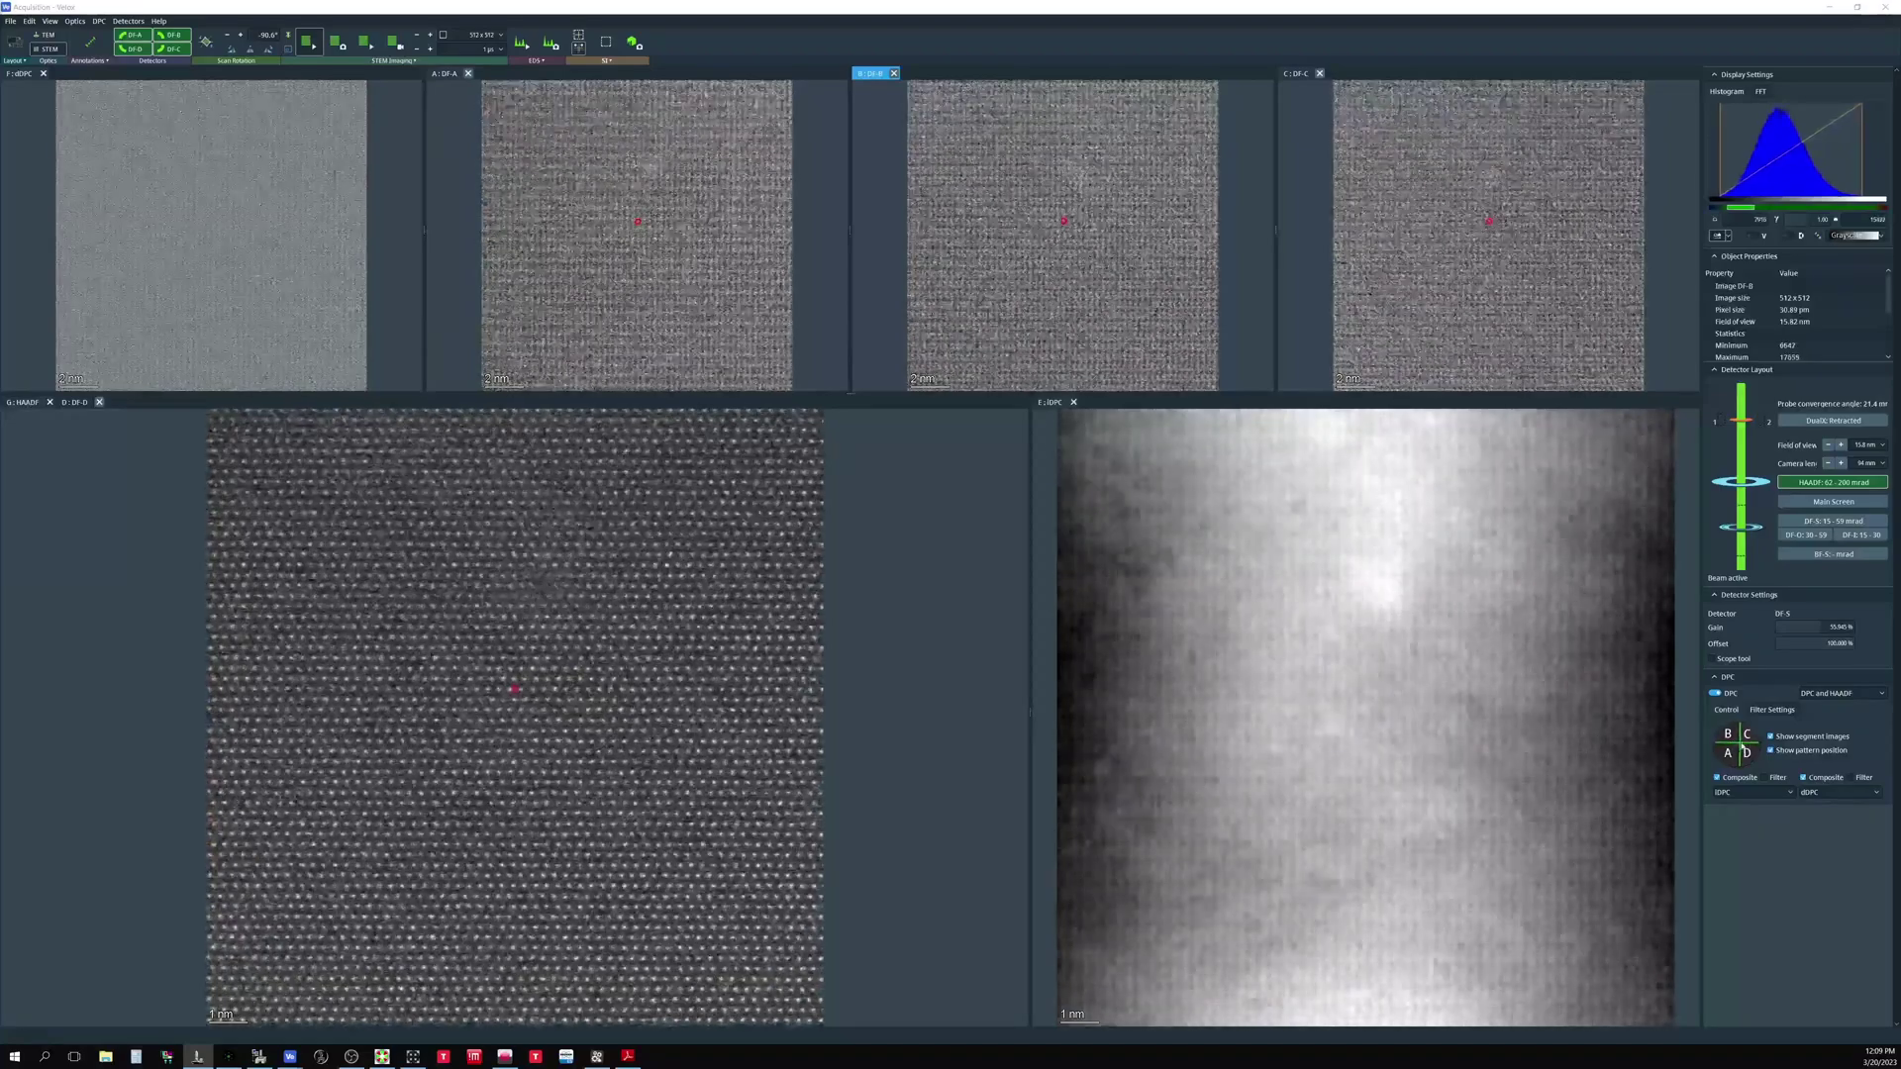
Select the HAADF image, start a Reduced Area scan, then make the E: iDPC image active
left_click(570, 470)
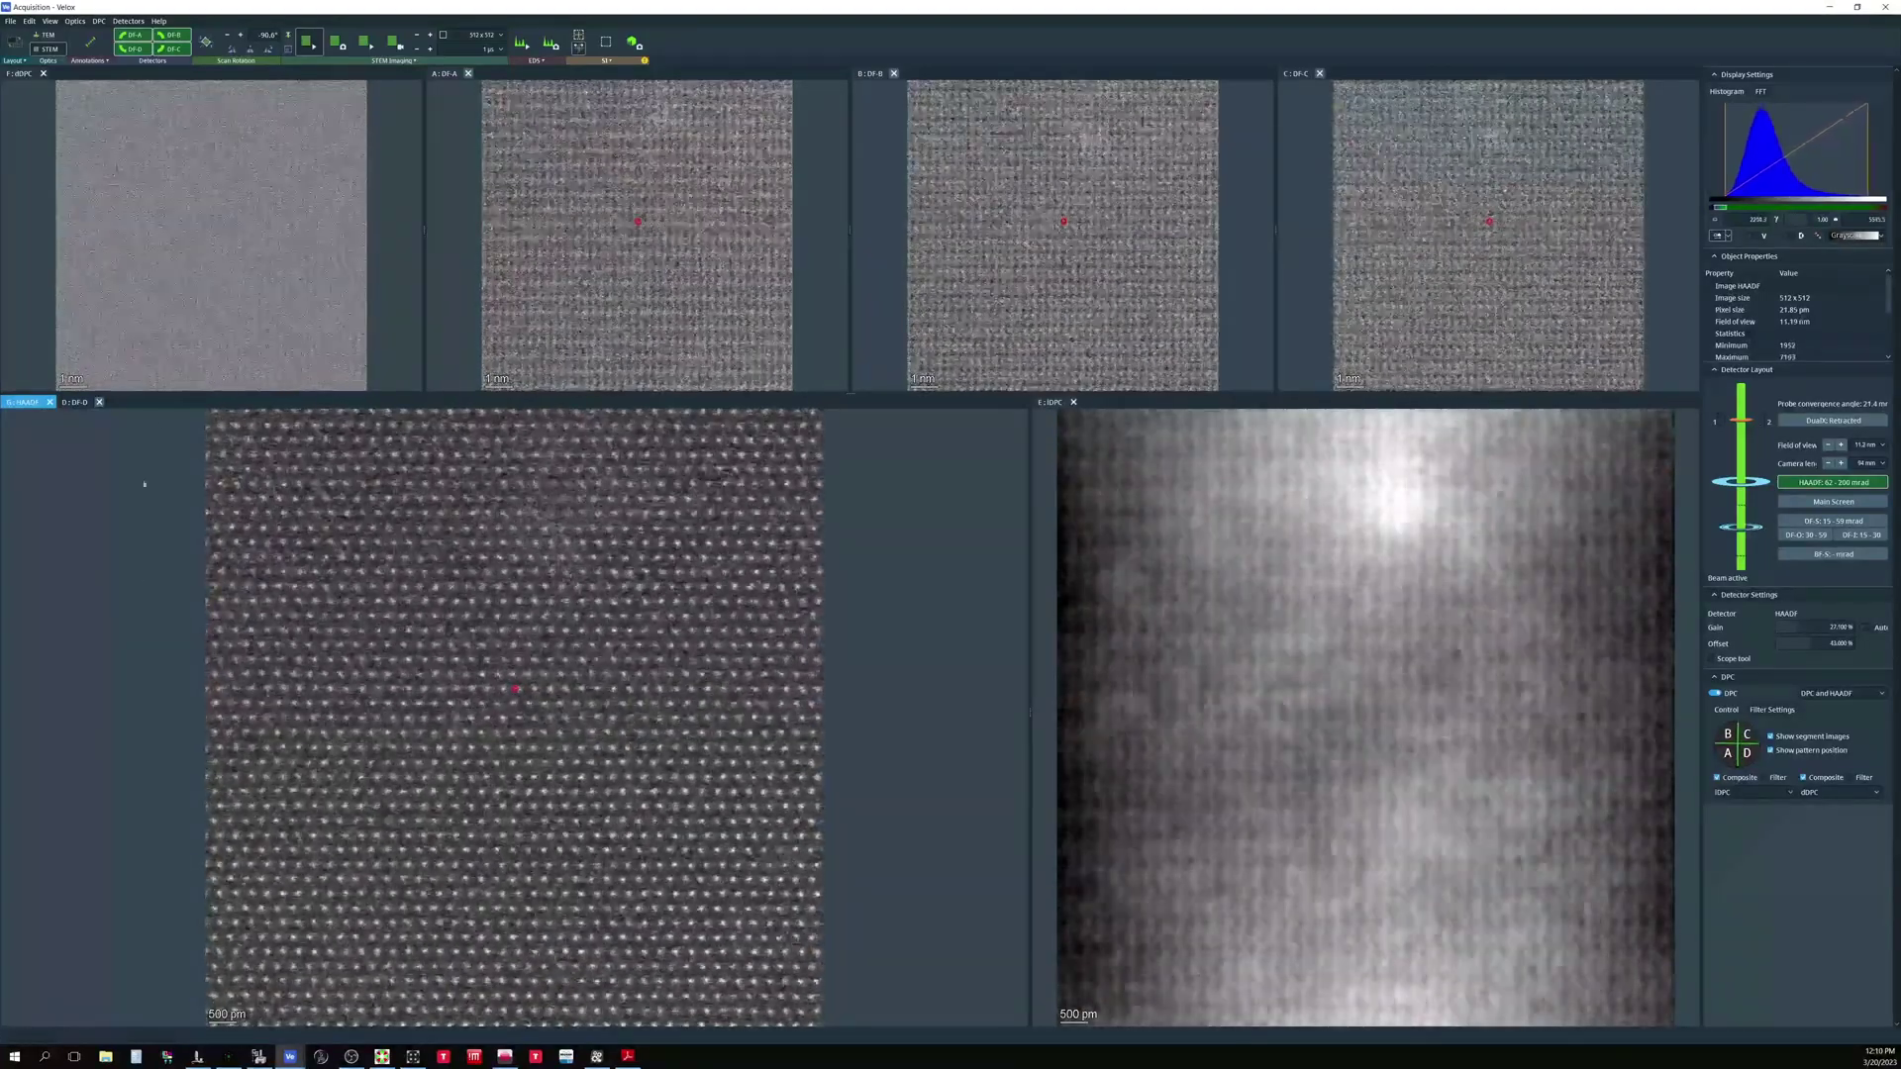
left_click(271, 52)
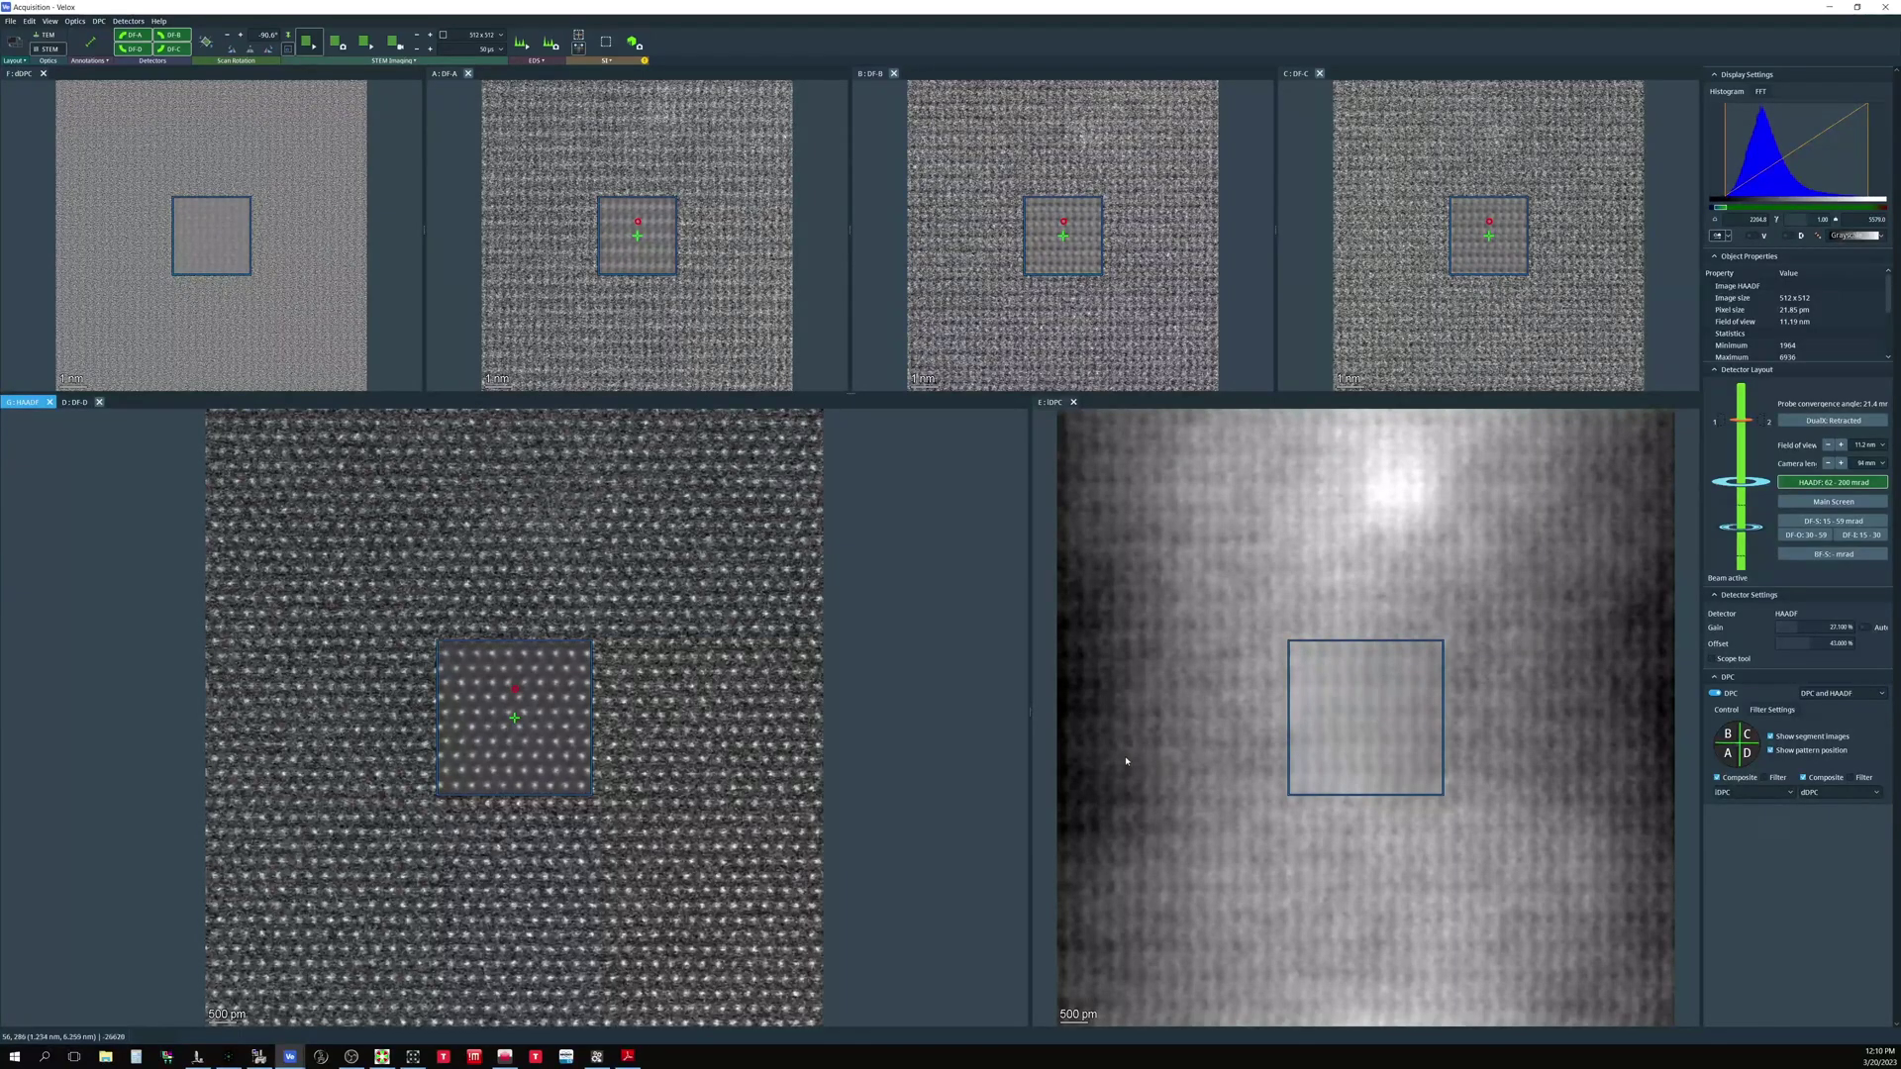
left_click(1254, 761)
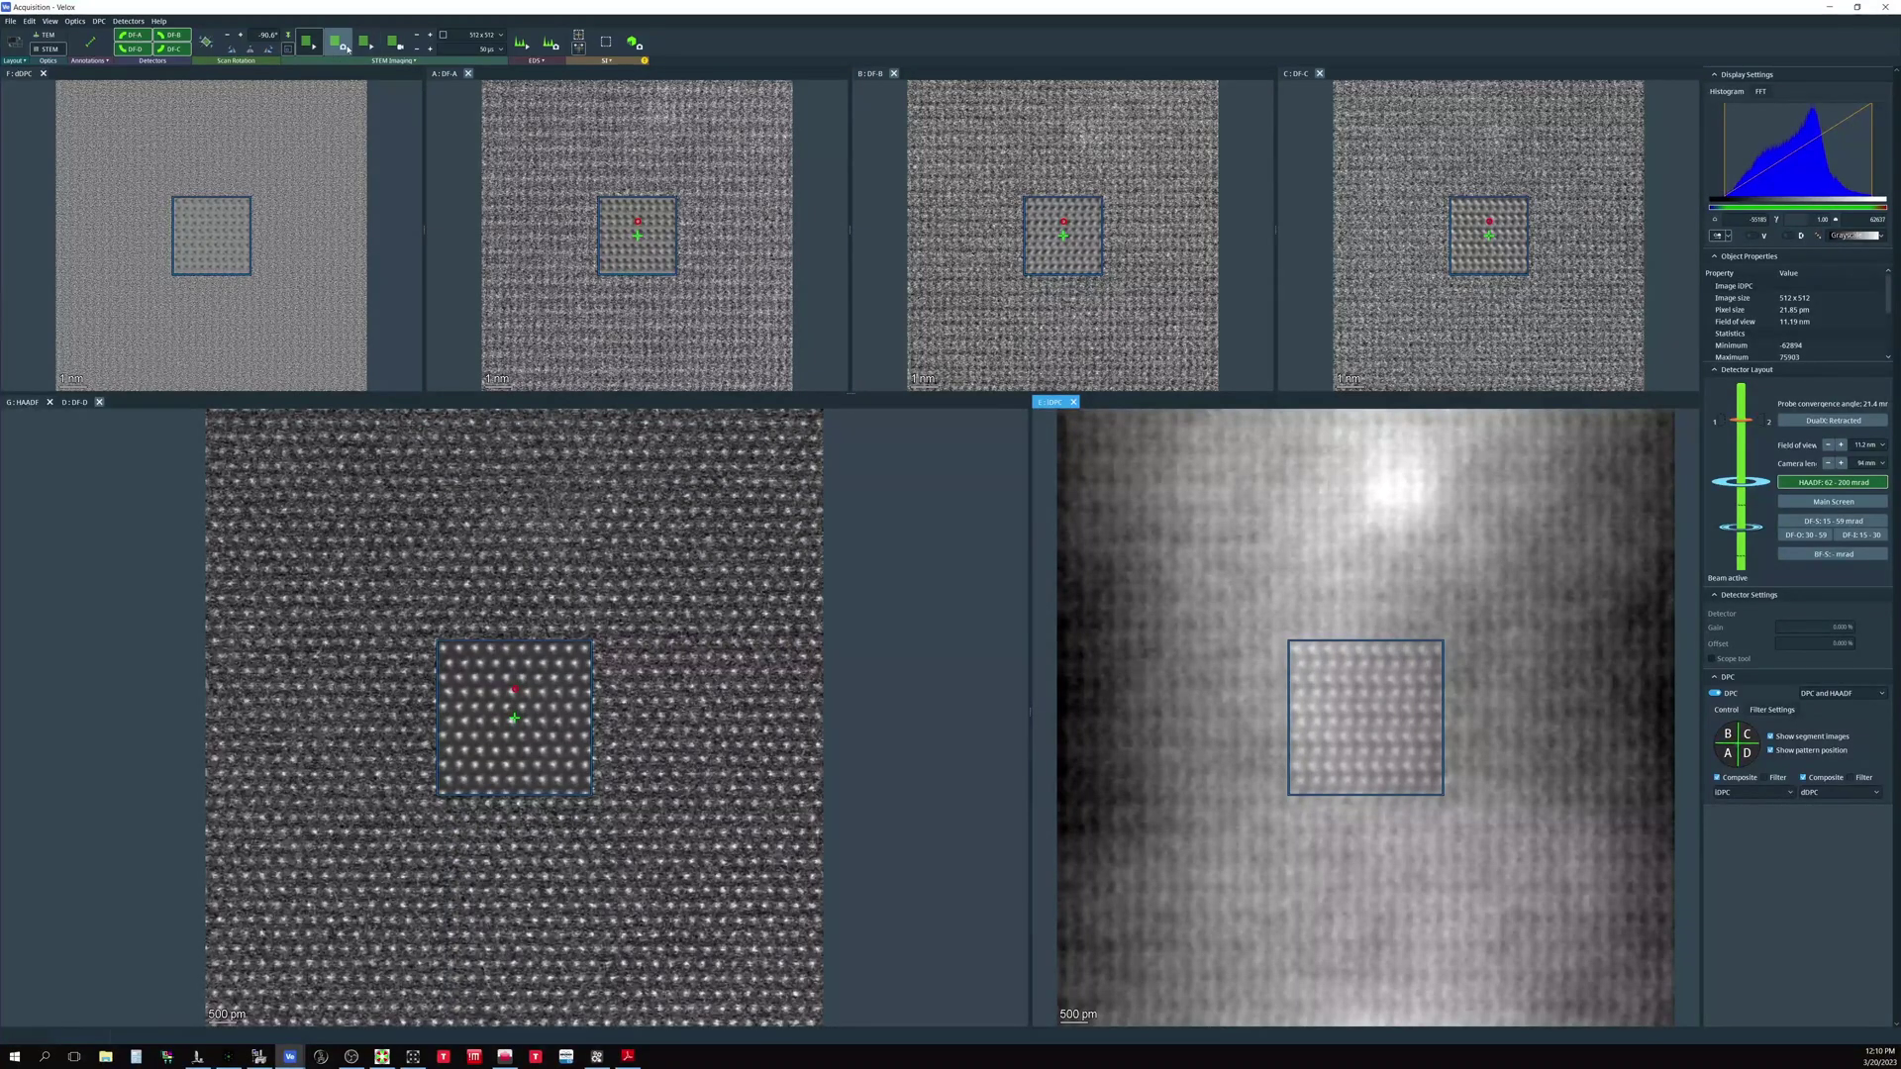
Acquire the full 1024×1024, 10 µs HAADF and iDPC frame with the F3 preset
key("F3")
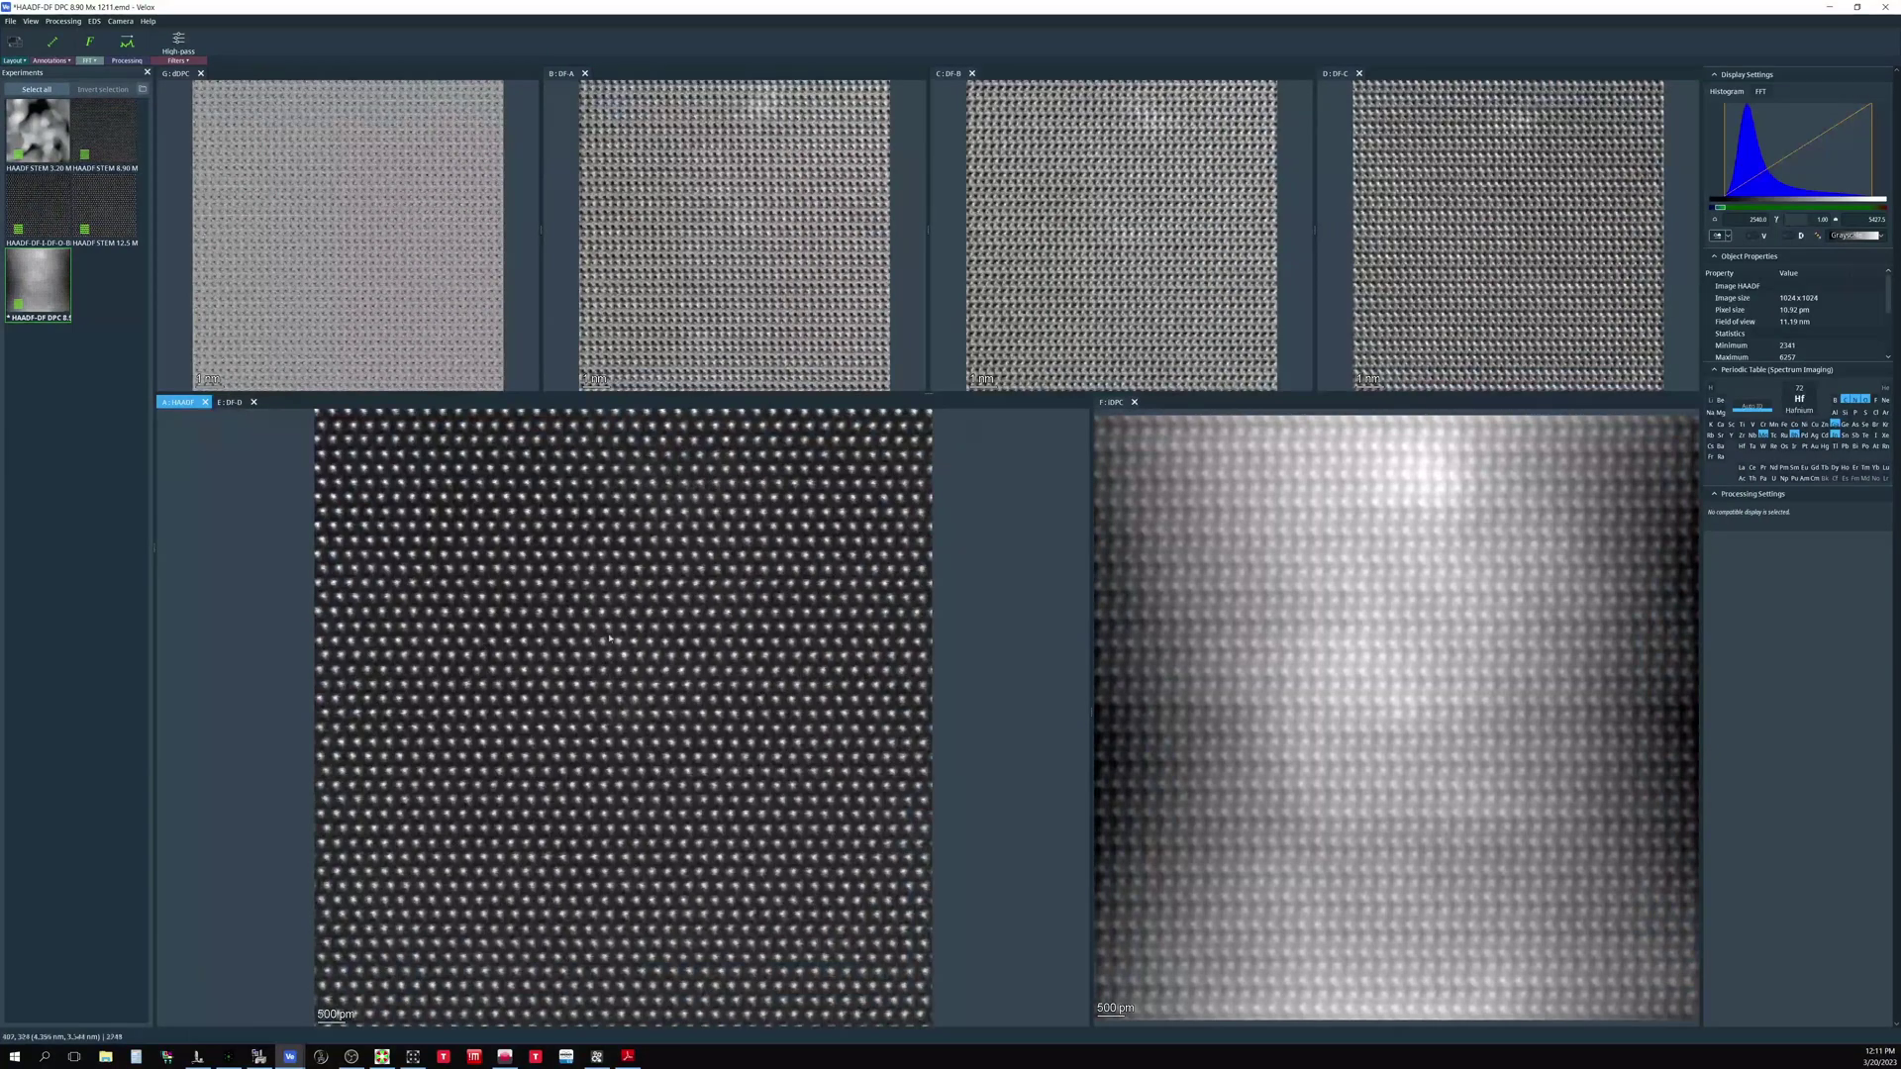
Zoom into the linked HAADF and iDPC images and select the F: iDPC panel
scroll(609, 639, "down", 1)
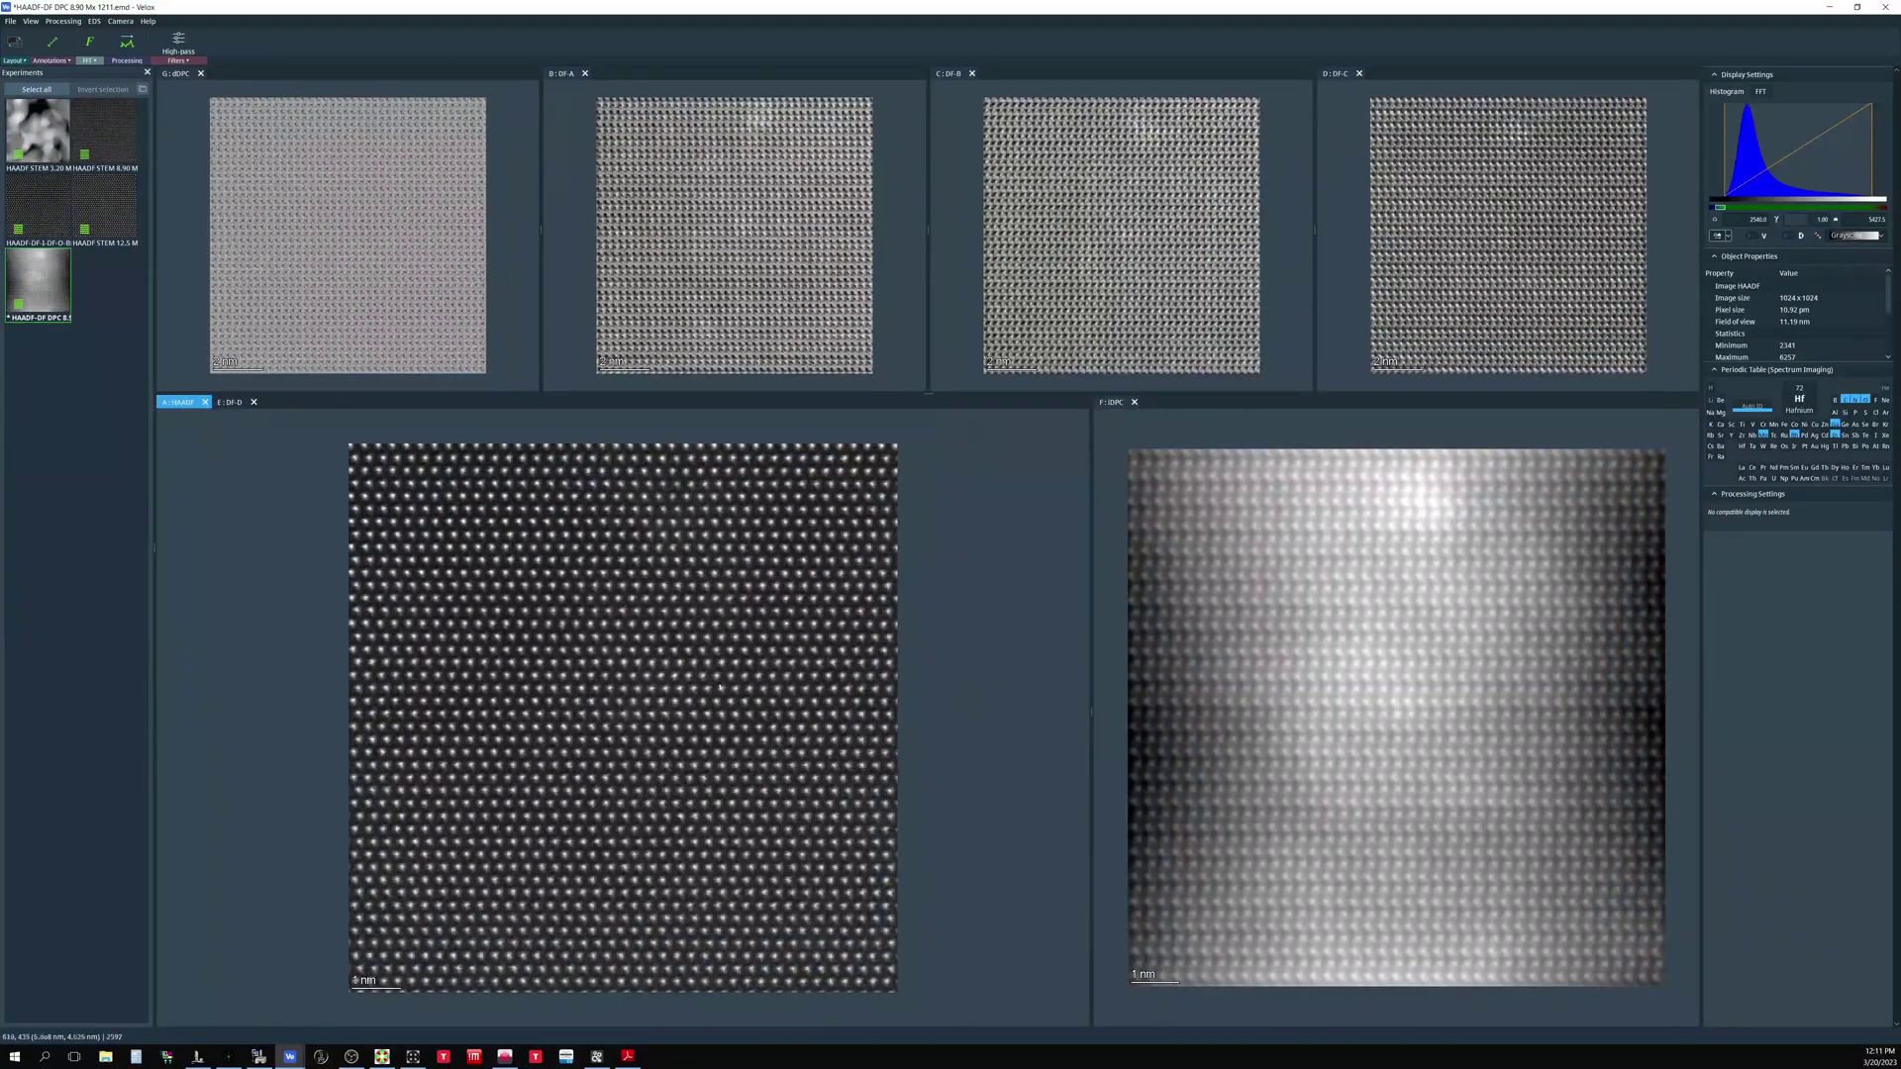
scroll(695, 600, "up", 1)
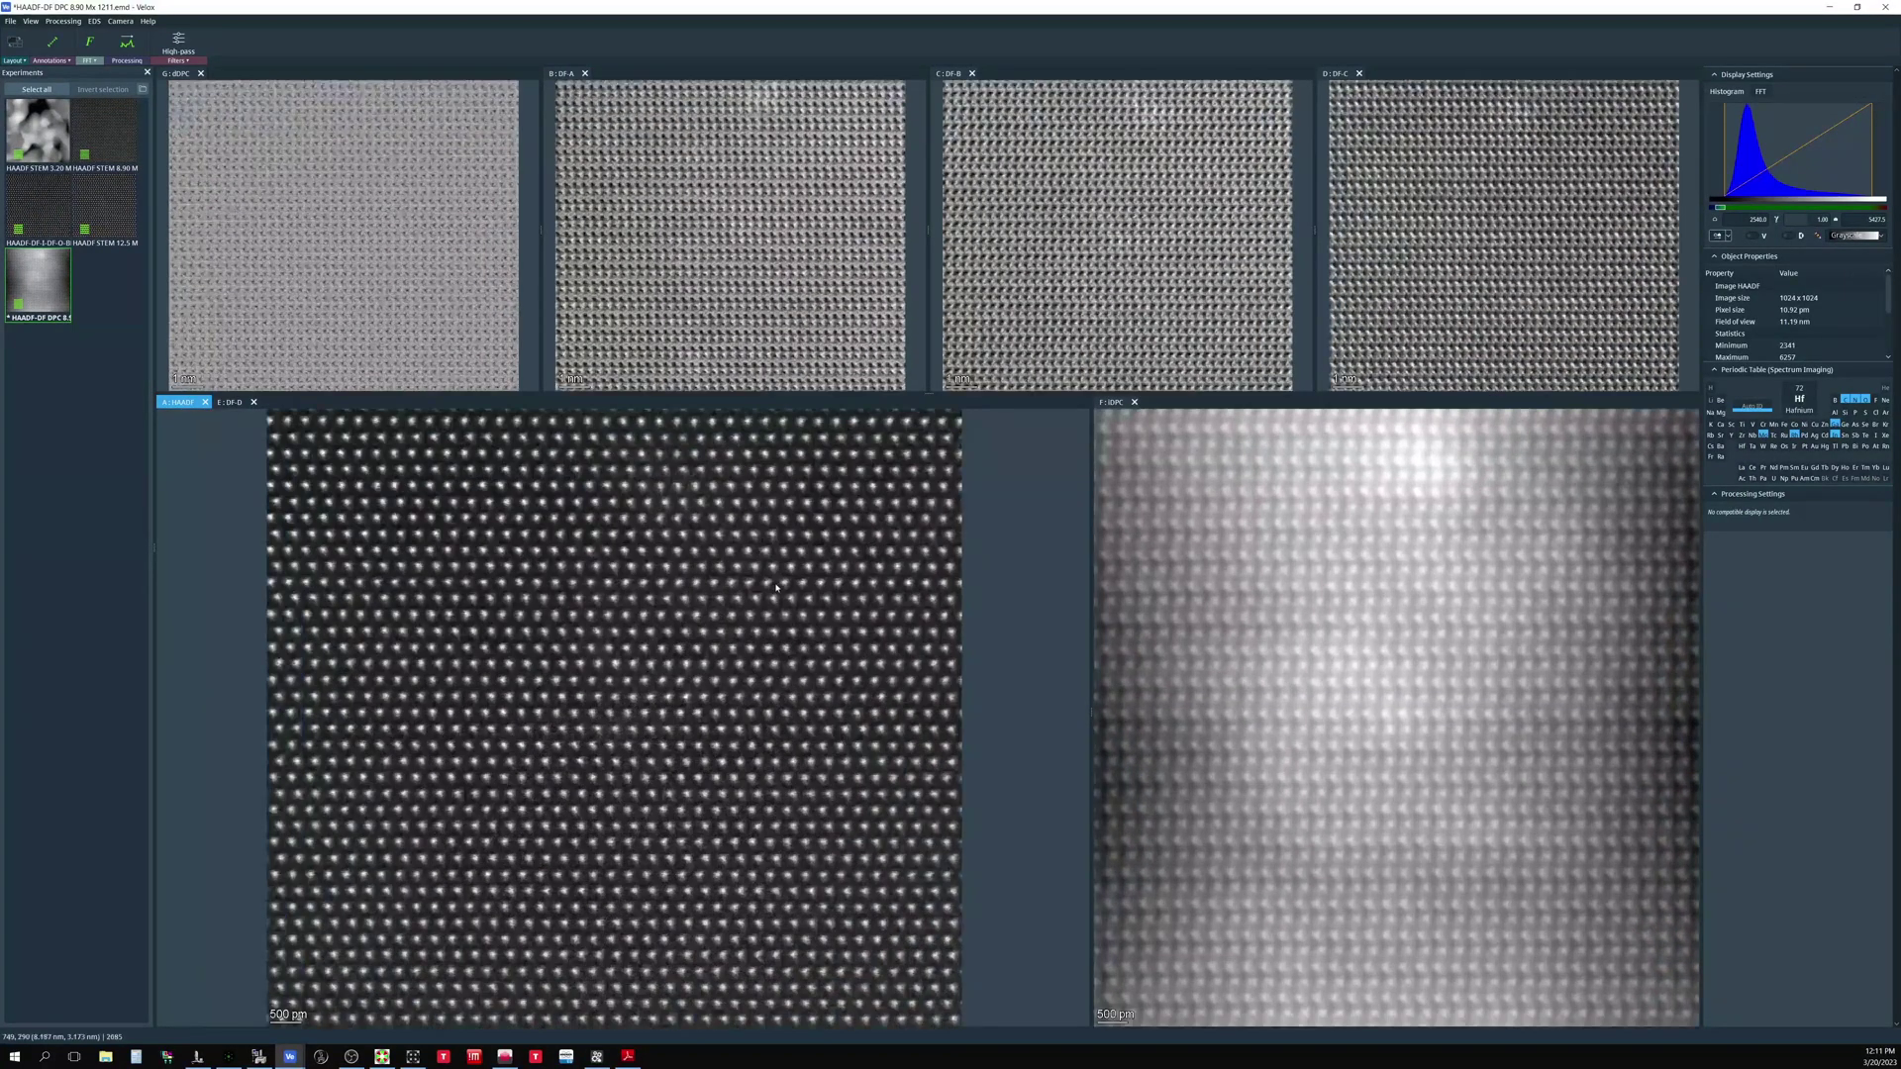
scroll(776, 588, "up", 1)
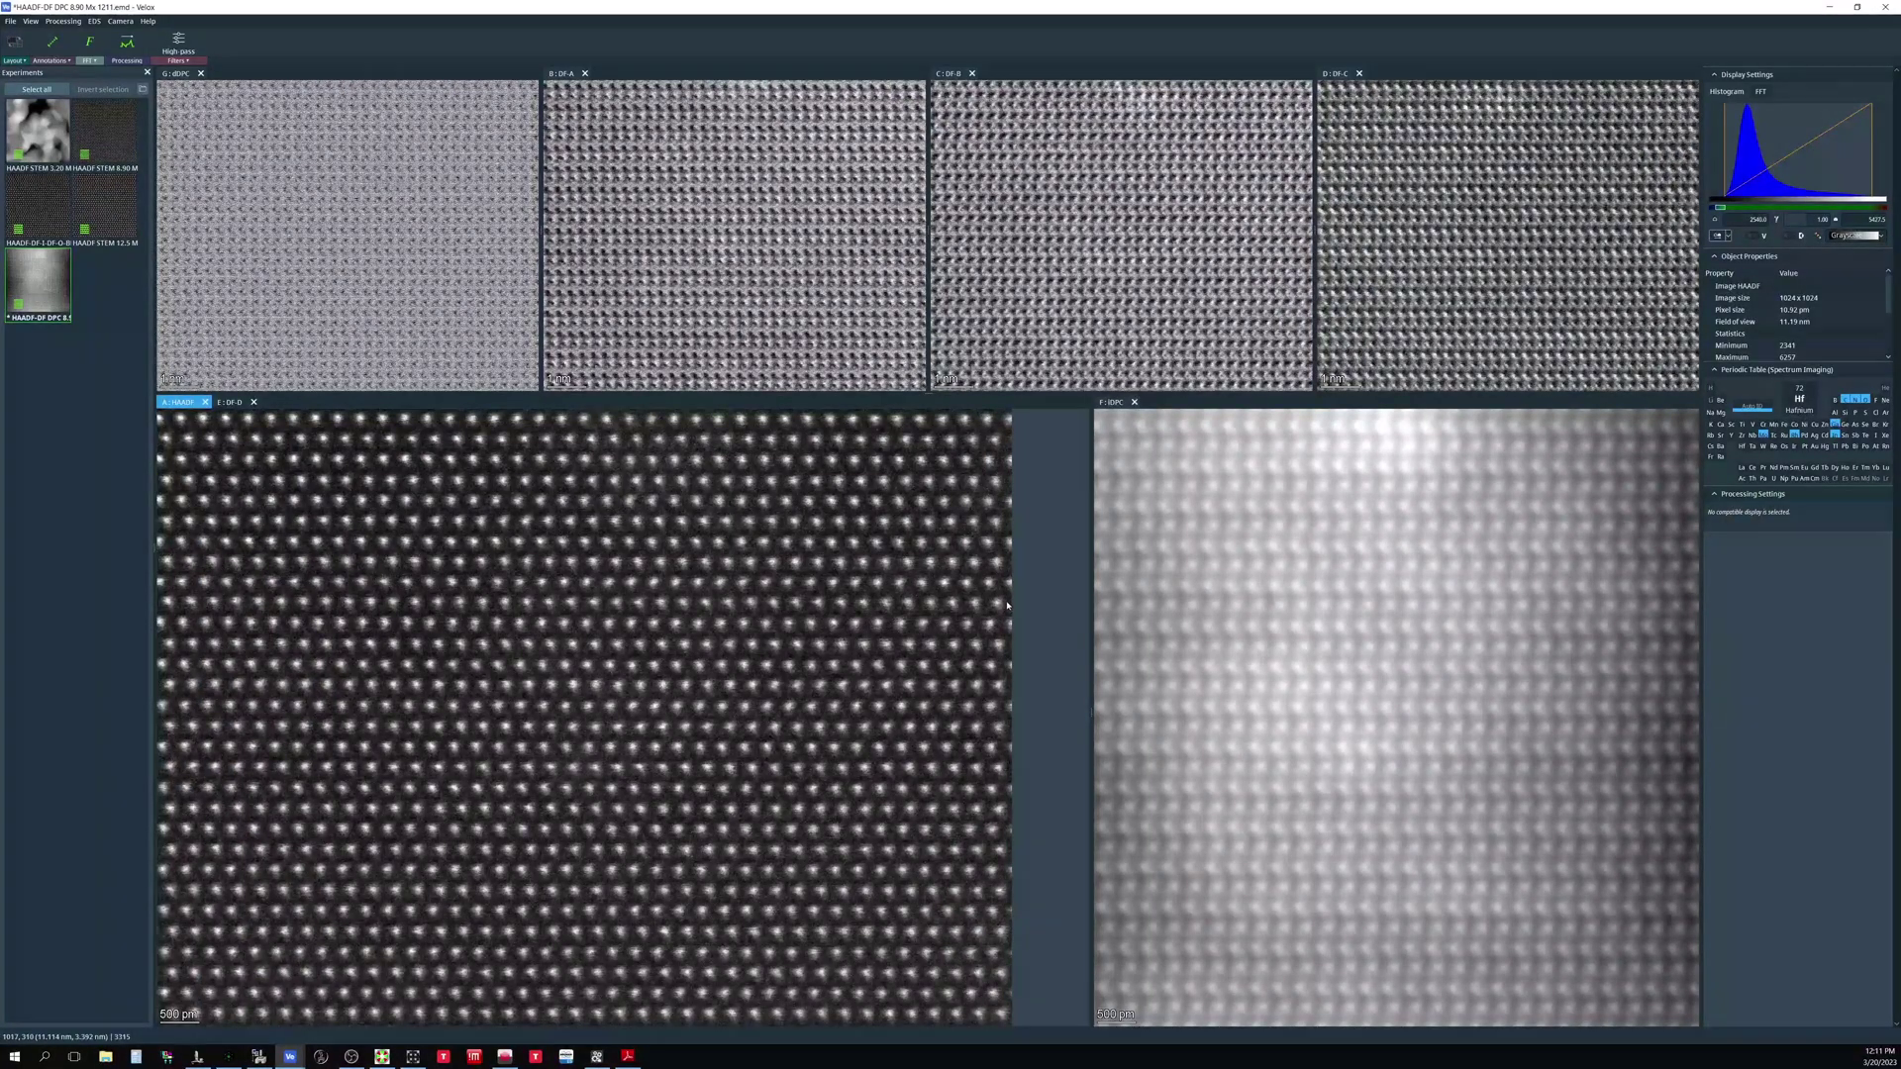
left_click(1302, 602)
Zoom the linked views in and out to inspect the Ga and N atomic columns
scroll(1302, 602, "up", 1)
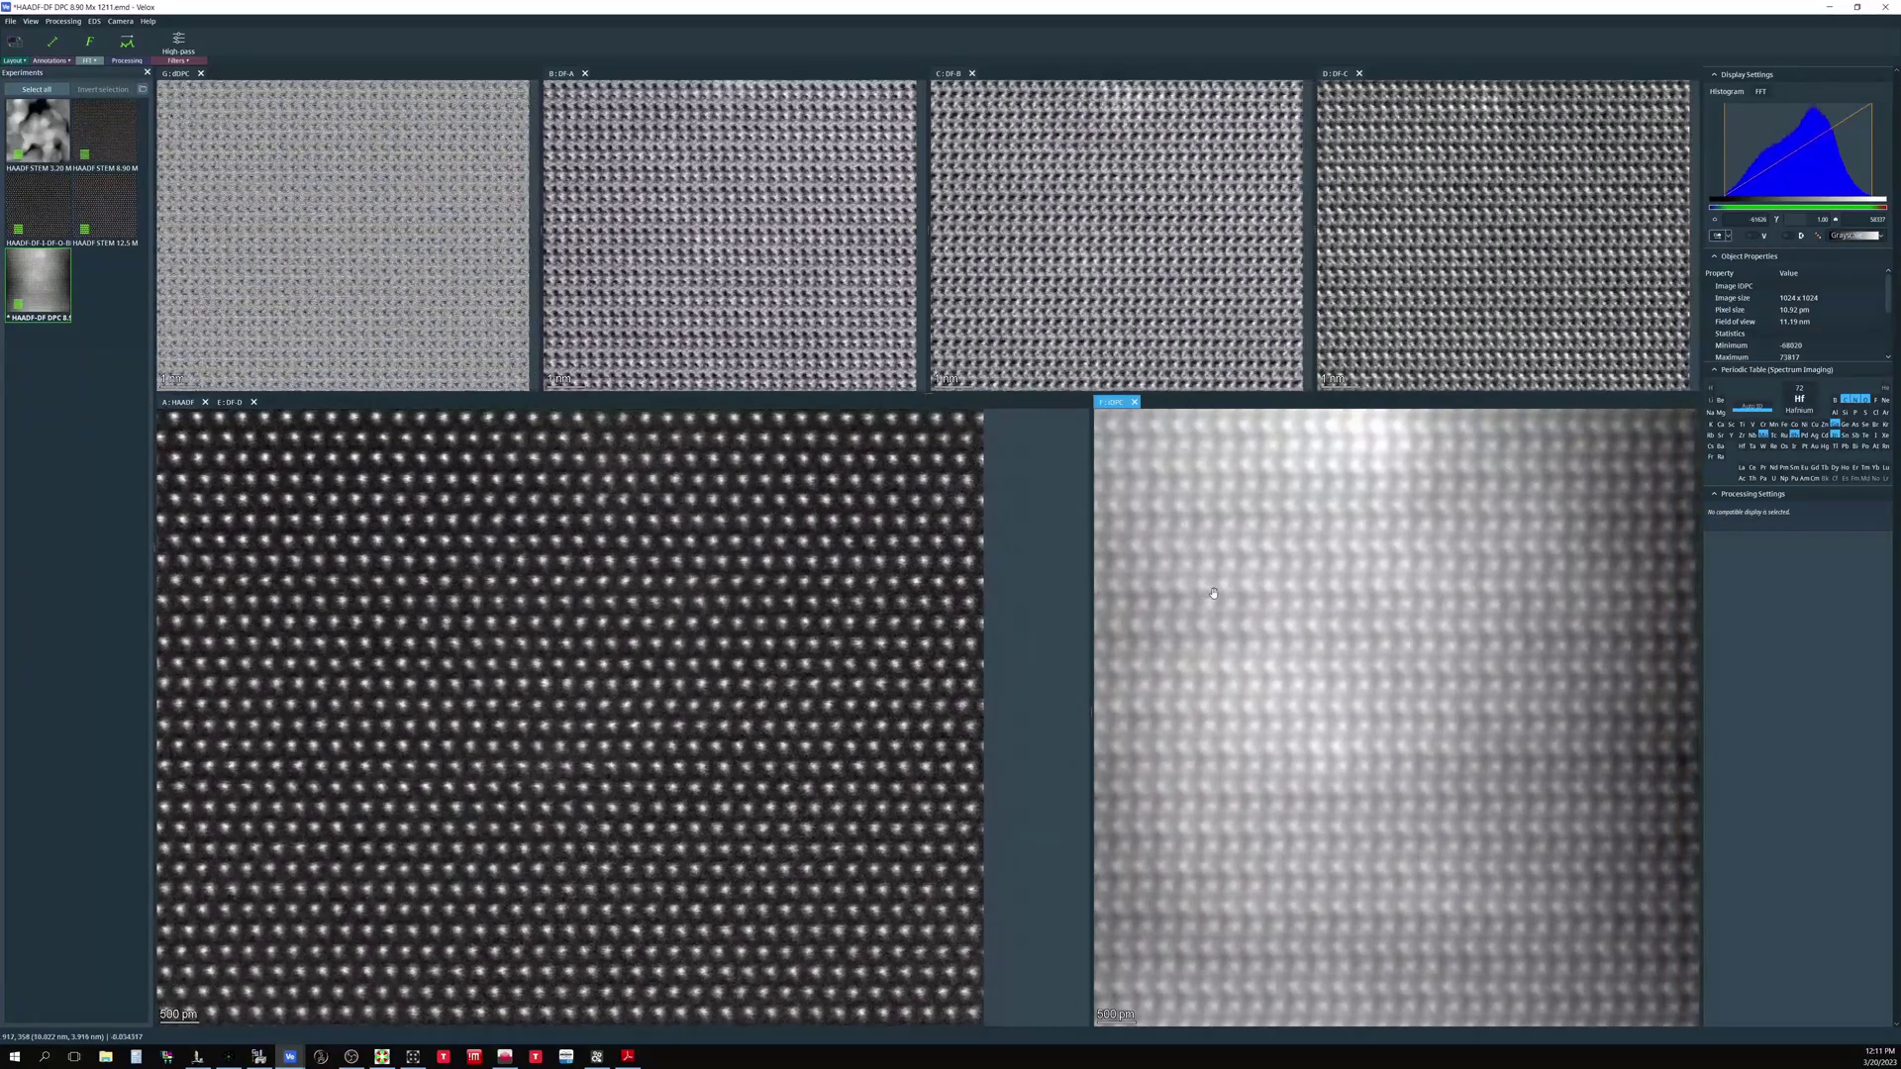
scroll(1302, 602, "down", 3)
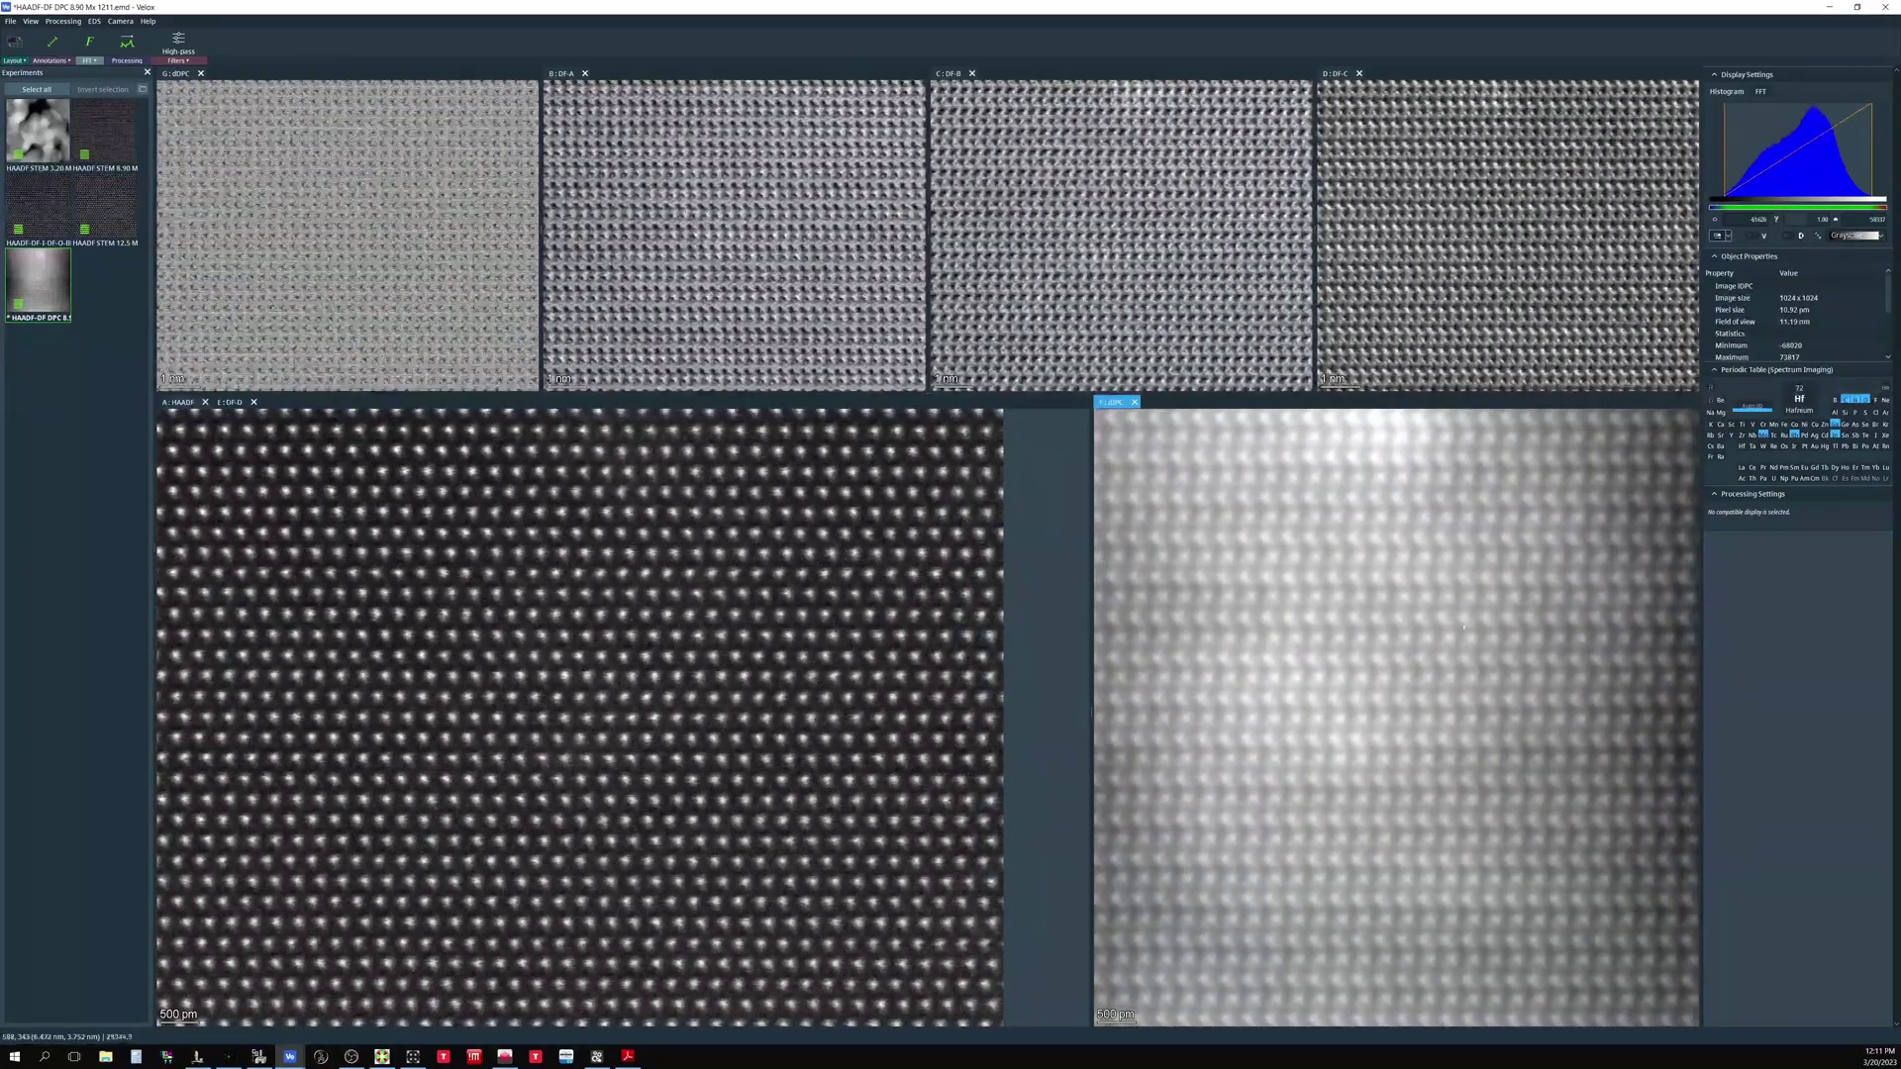
scroll(1385, 618, "up", 5)
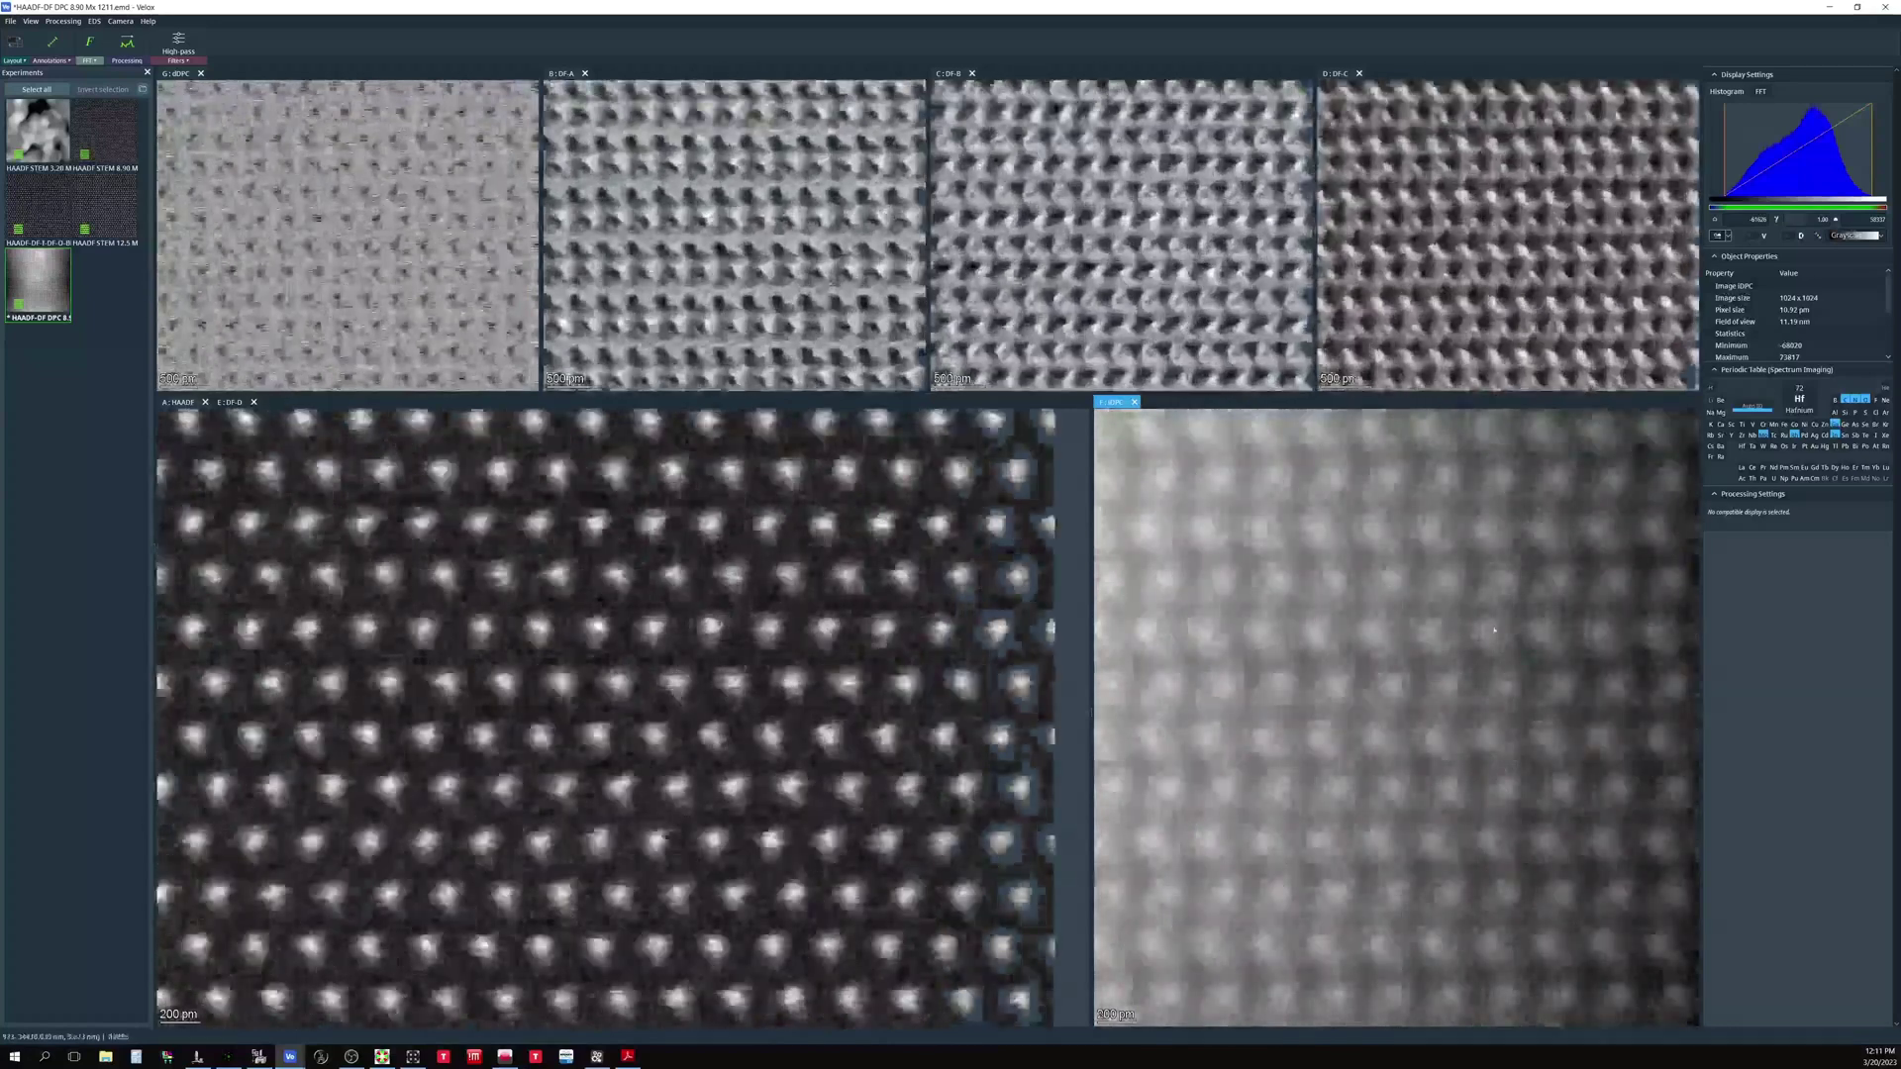
scroll(1473, 594, "up", 1)
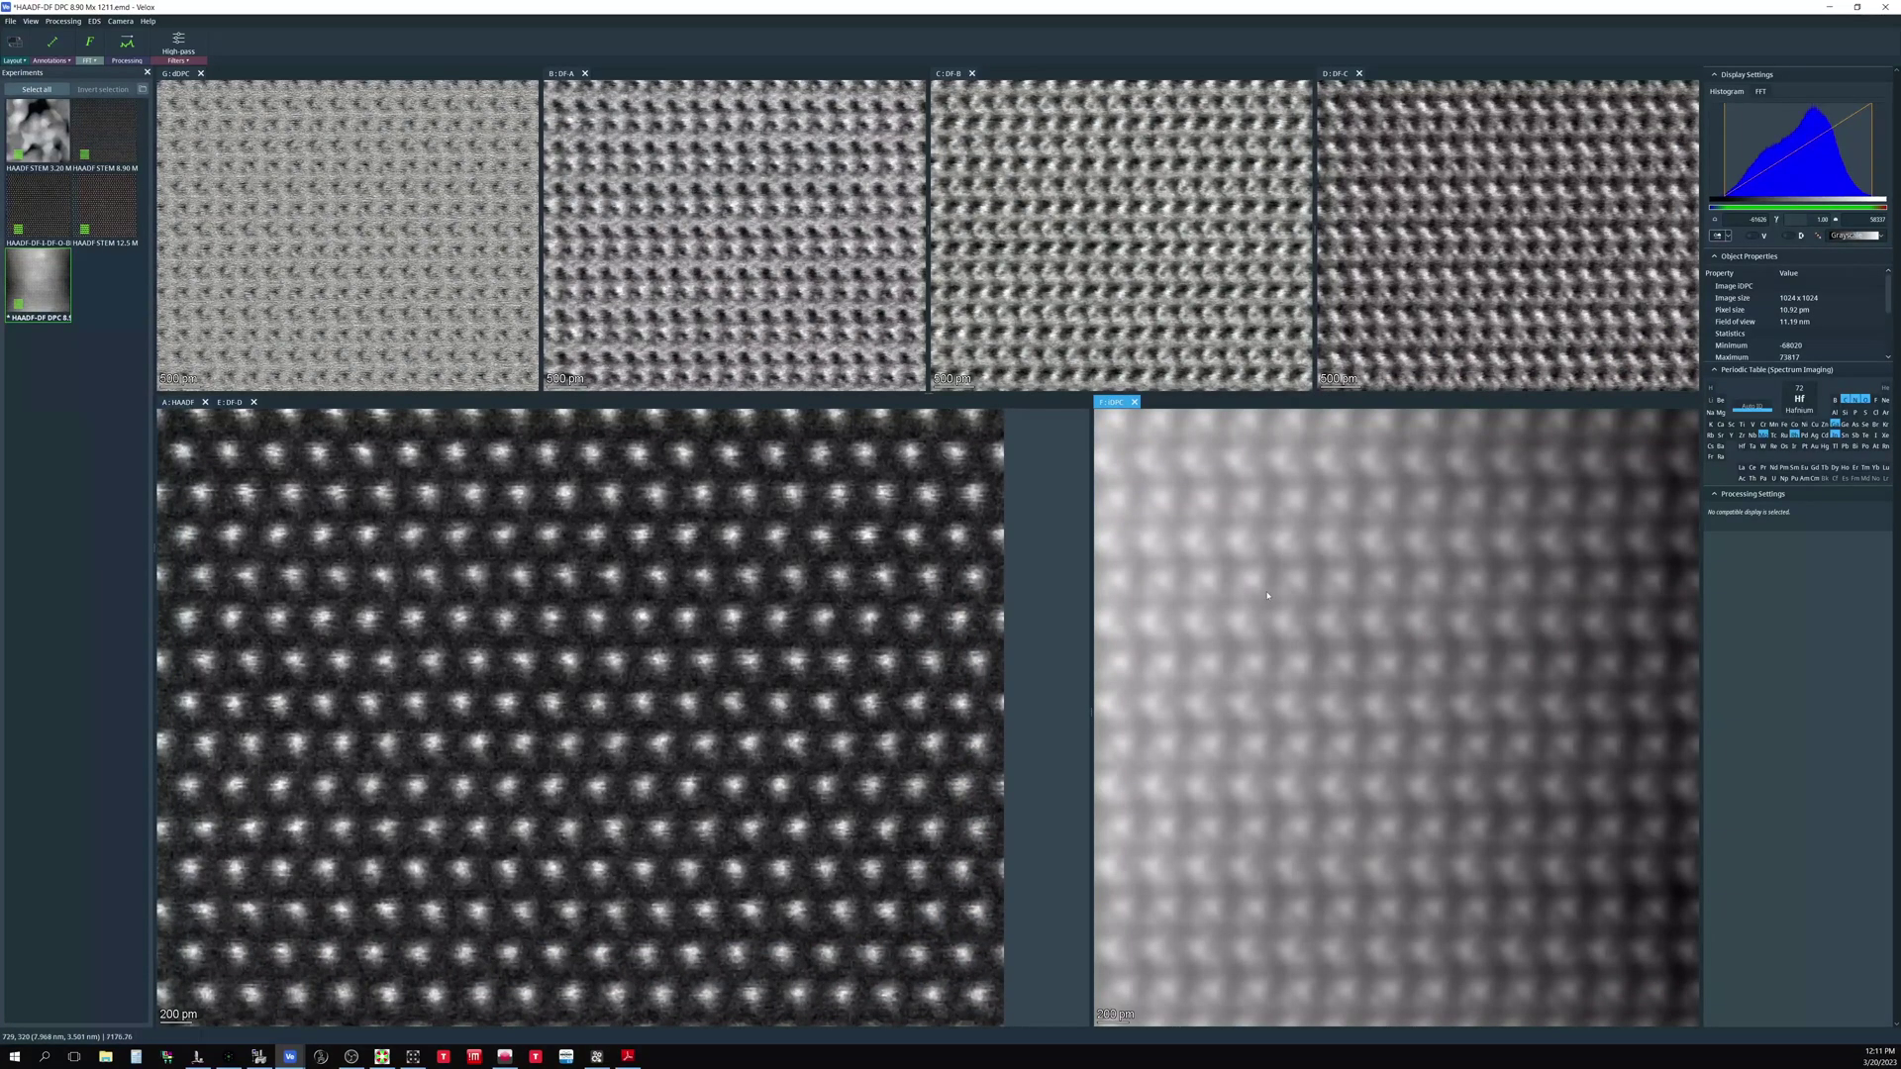
scroll(1268, 595, "up", 2)
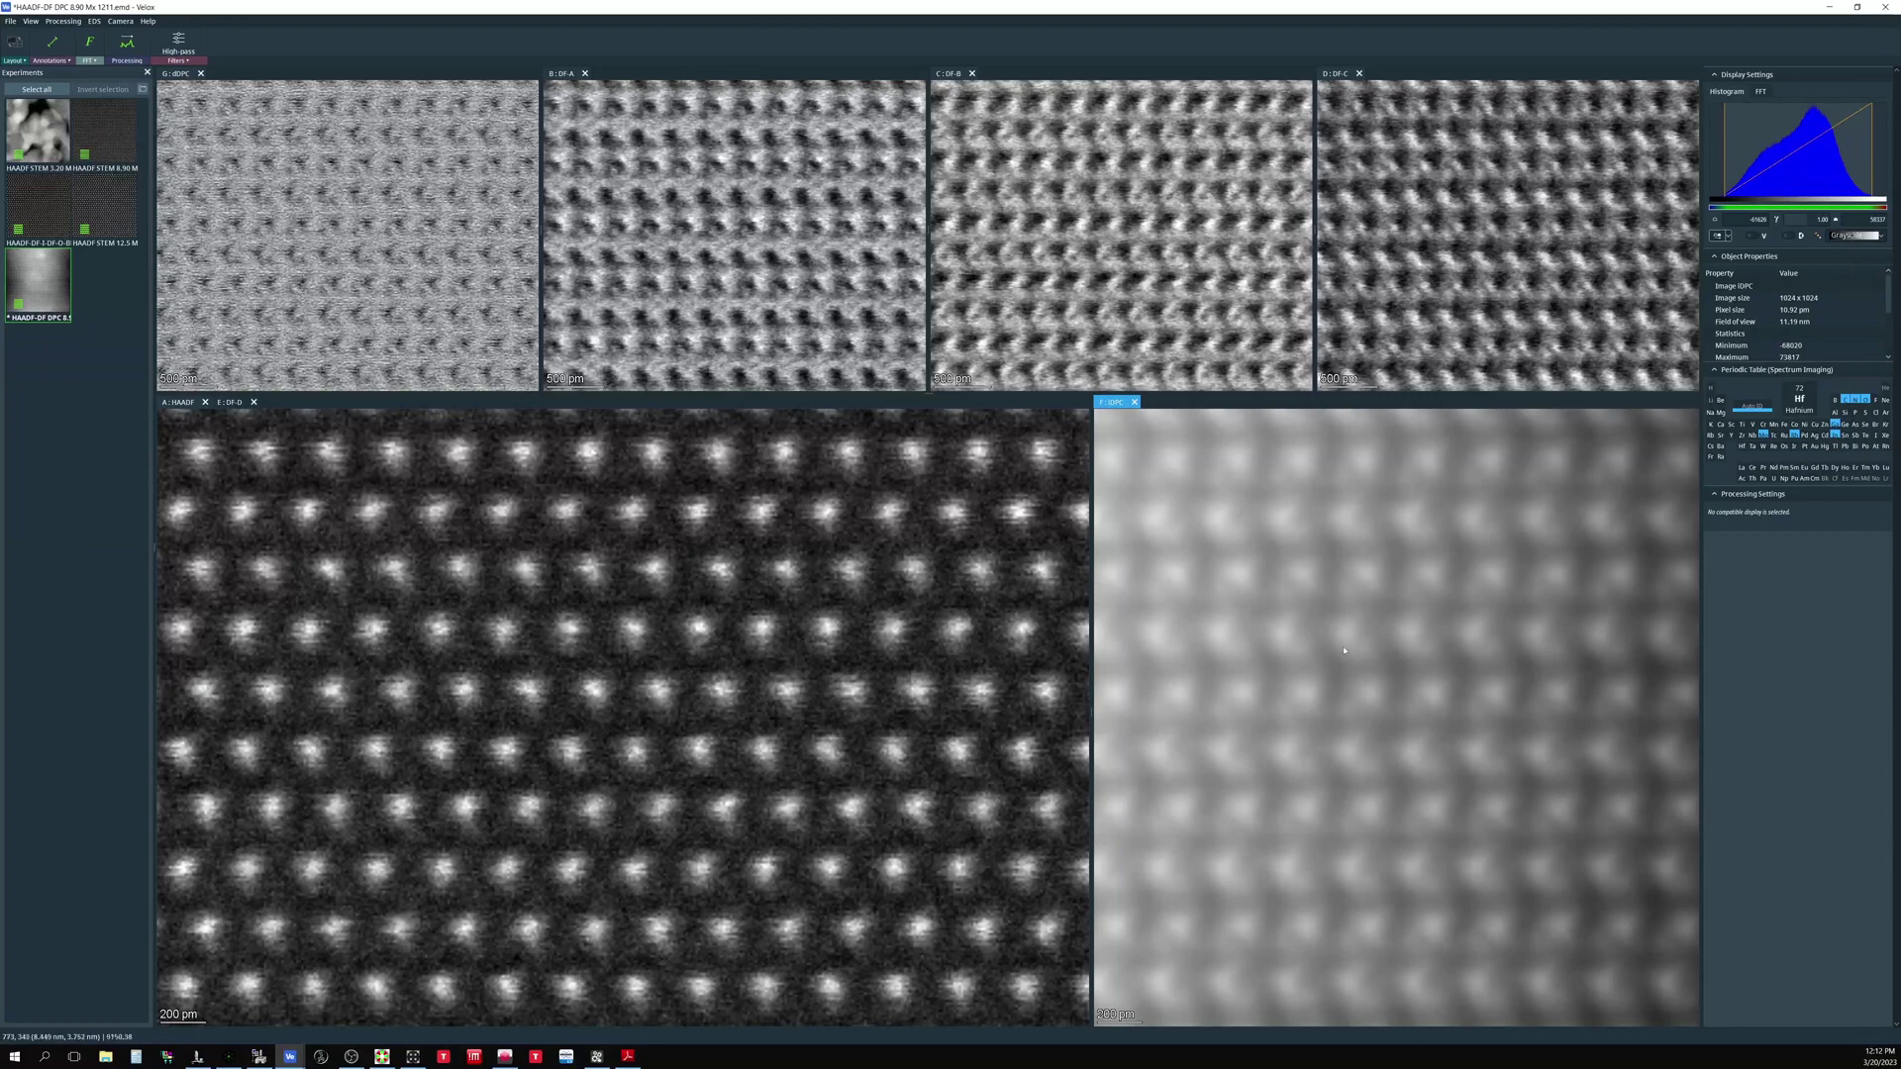
scroll(1498, 643, "down", 2)
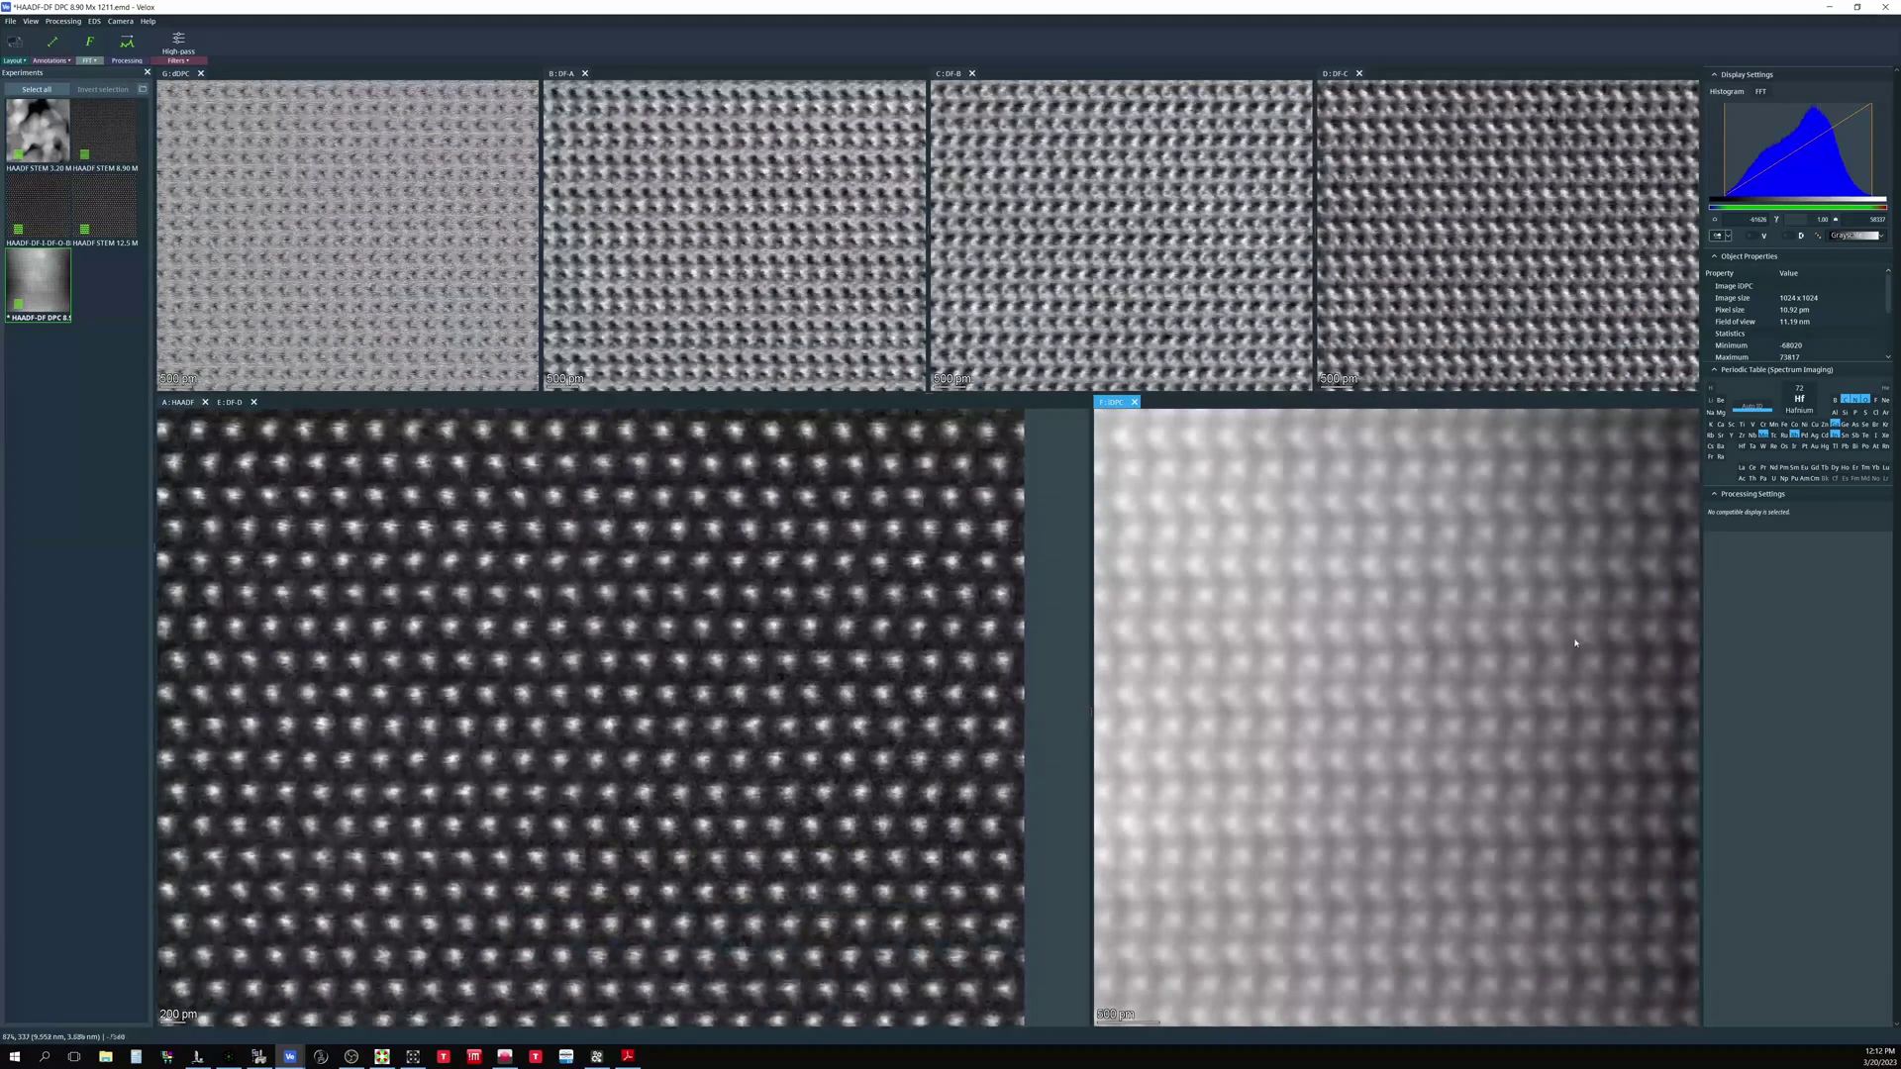
scroll(1559, 724, "down", 1)
scroll(1549, 712, "down", 2)
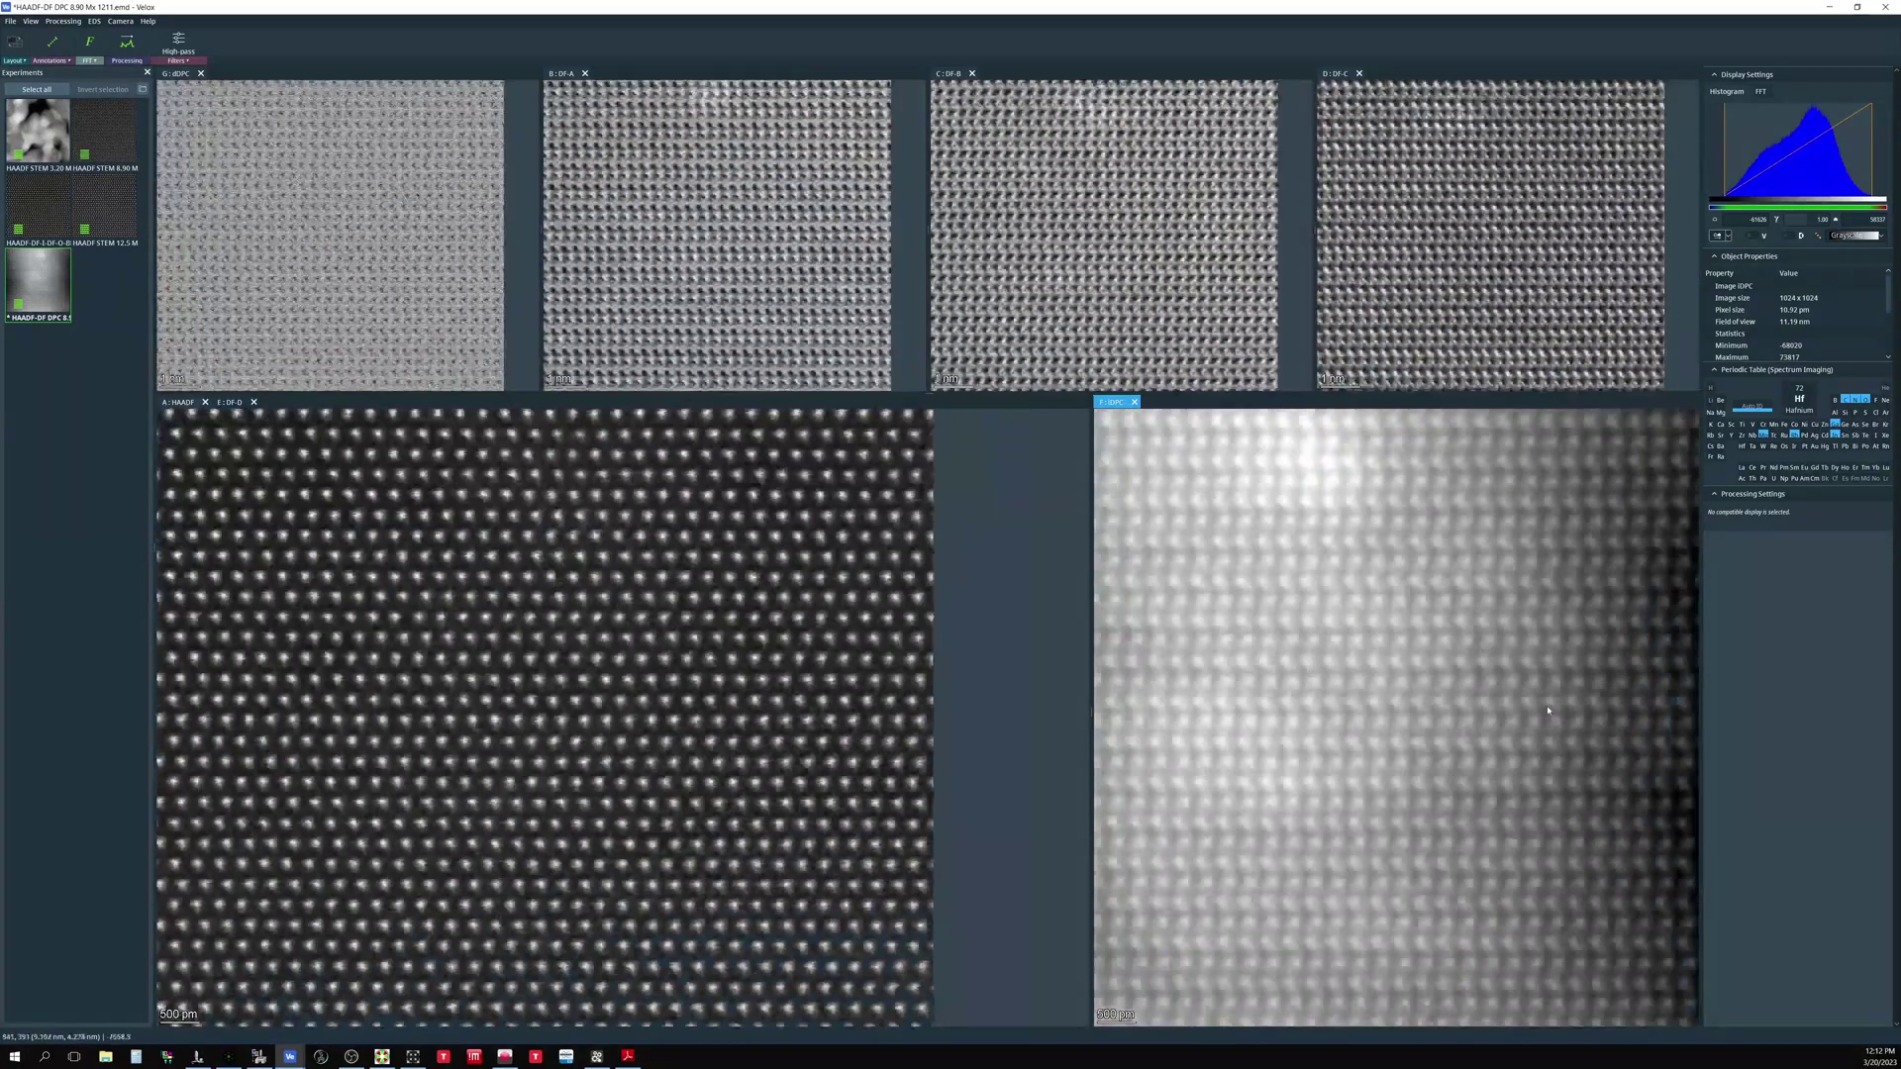
scroll(1519, 696, "up", 1)
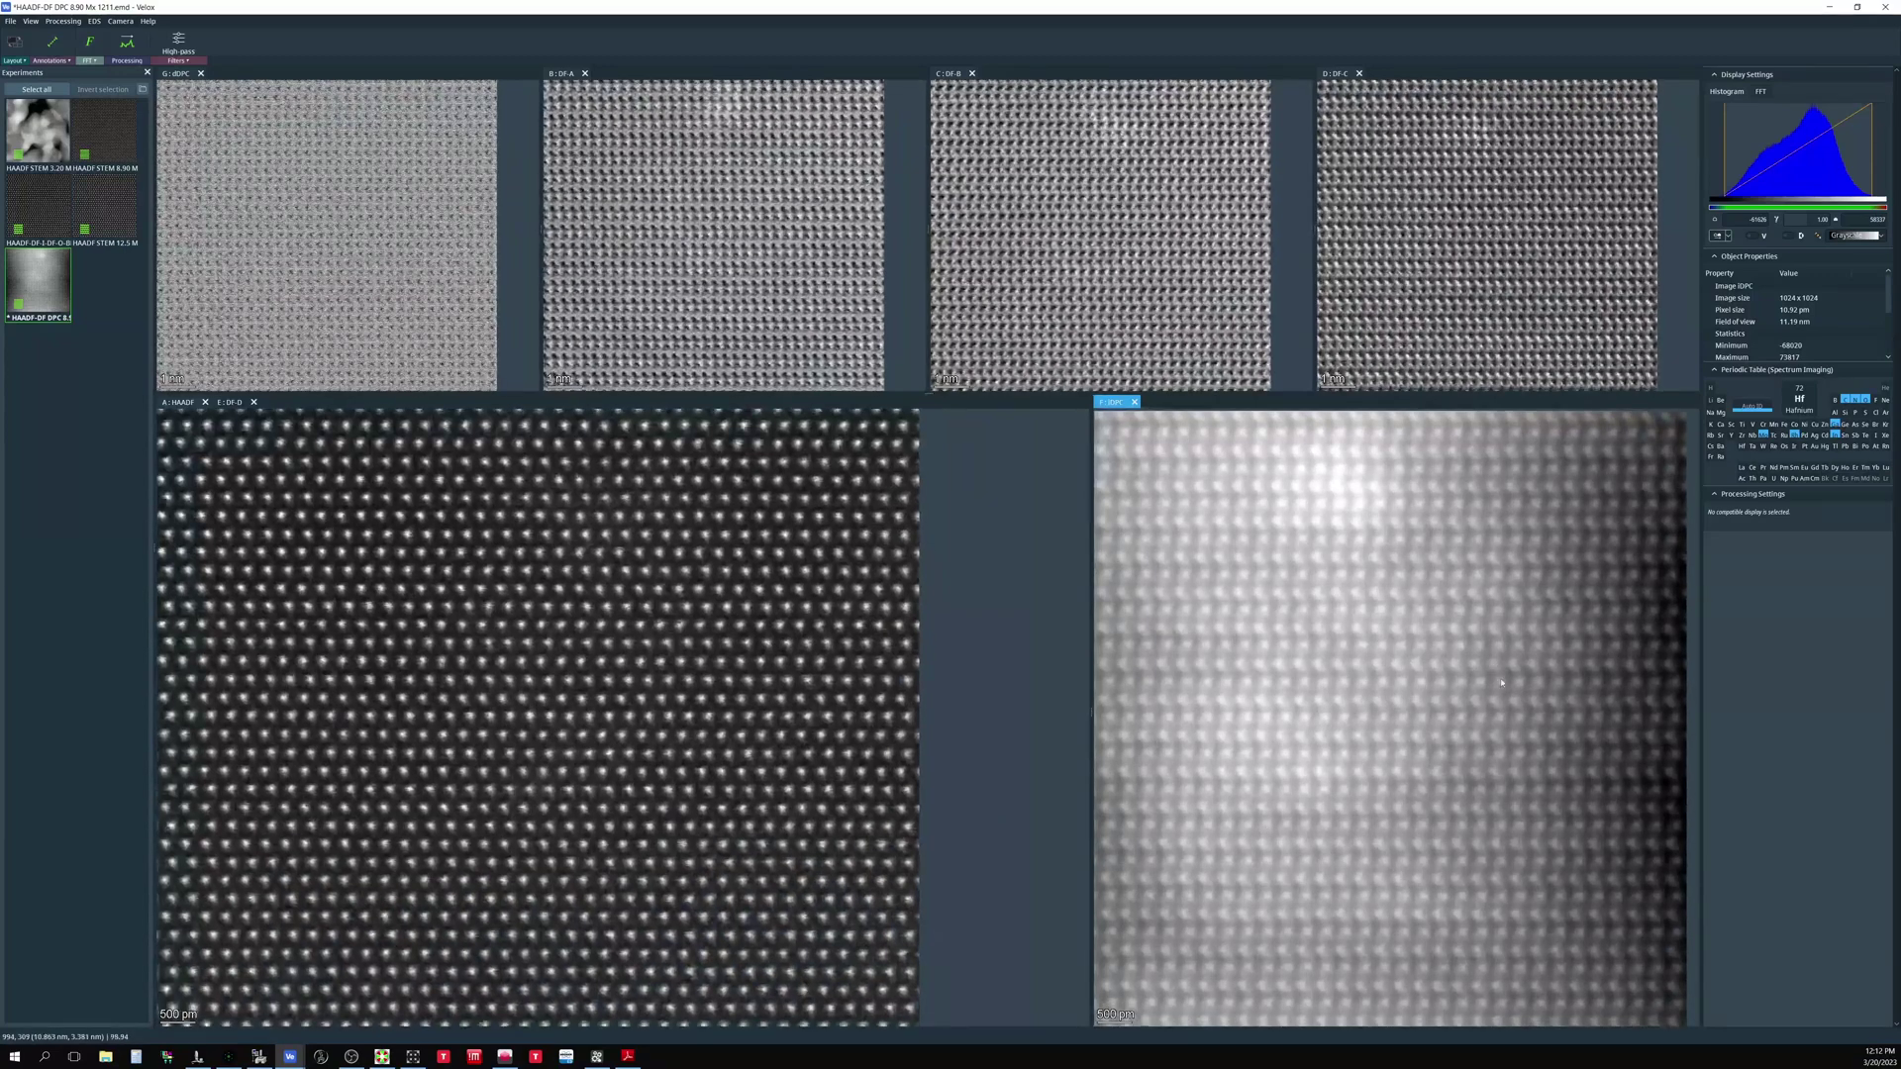
scroll(1478, 679, "down", 1)
scroll(1478, 679, "down", 2)
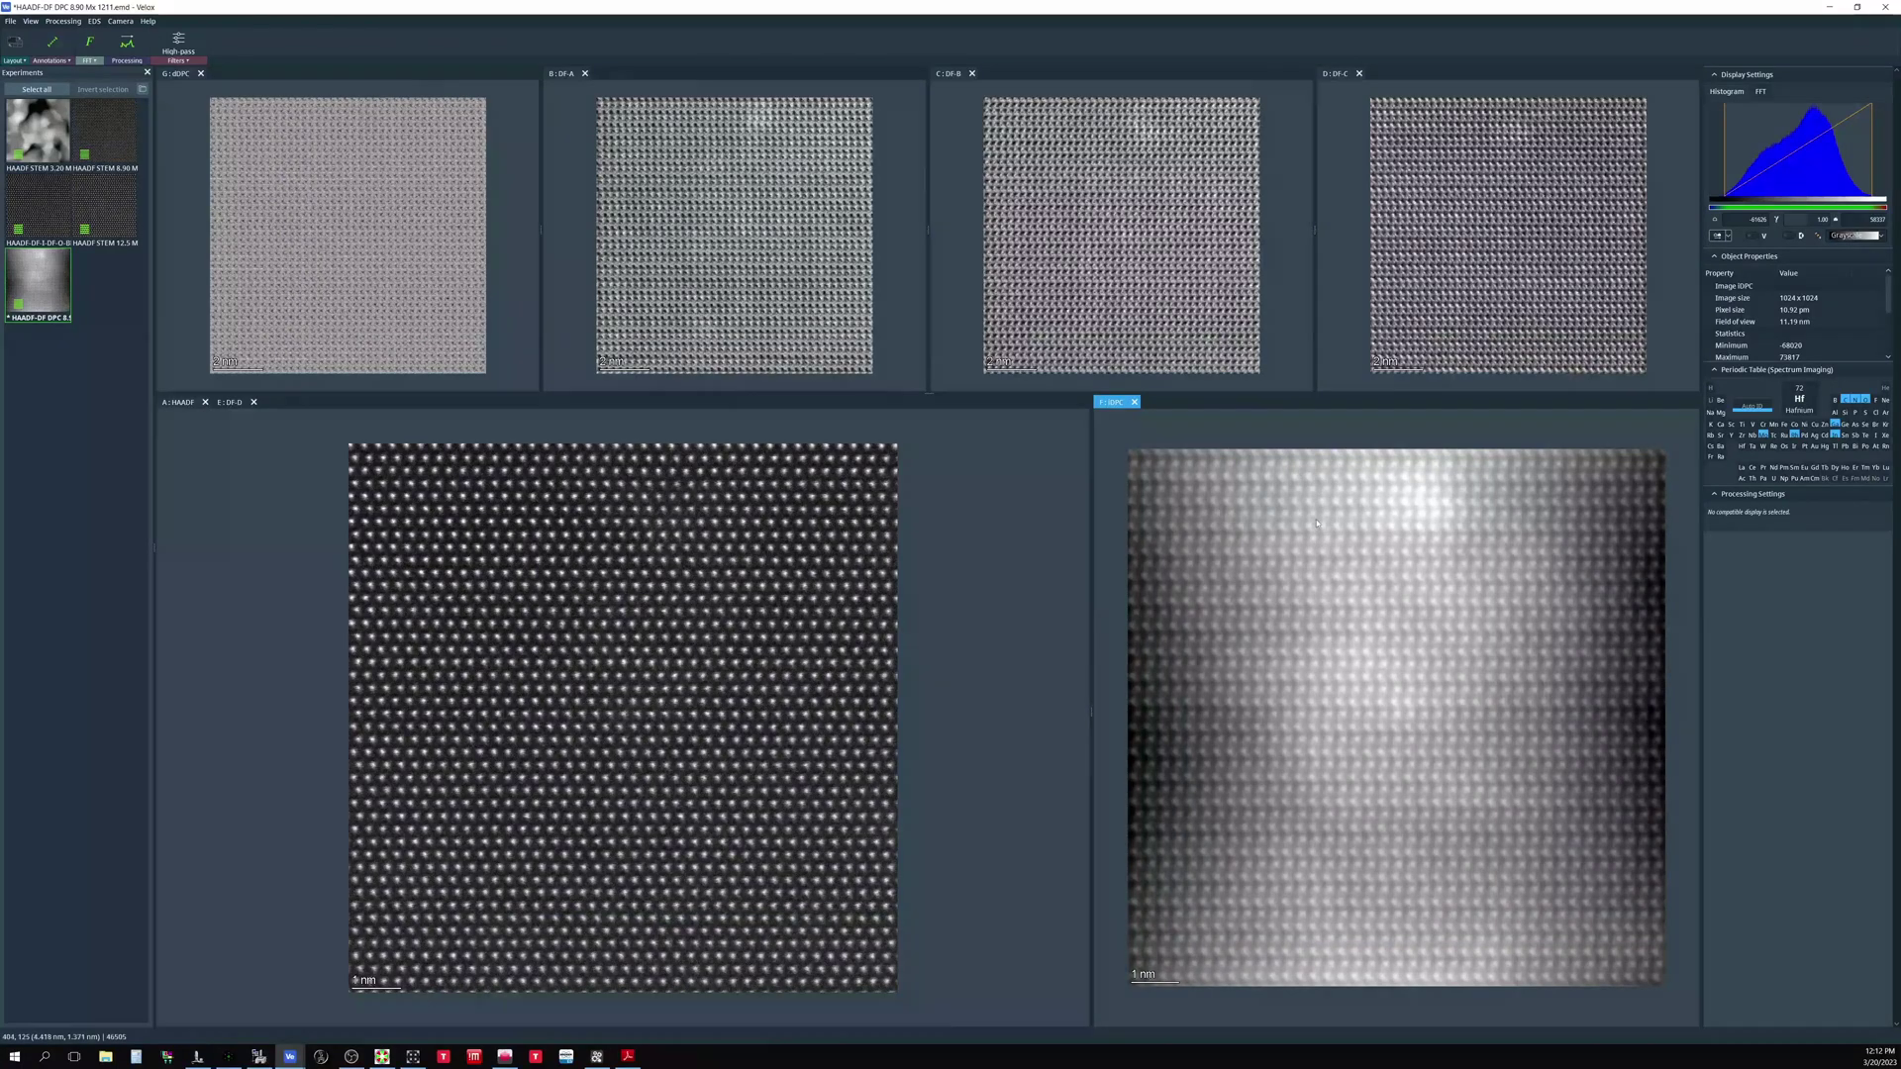
scroll(1403, 605, "up", 2)
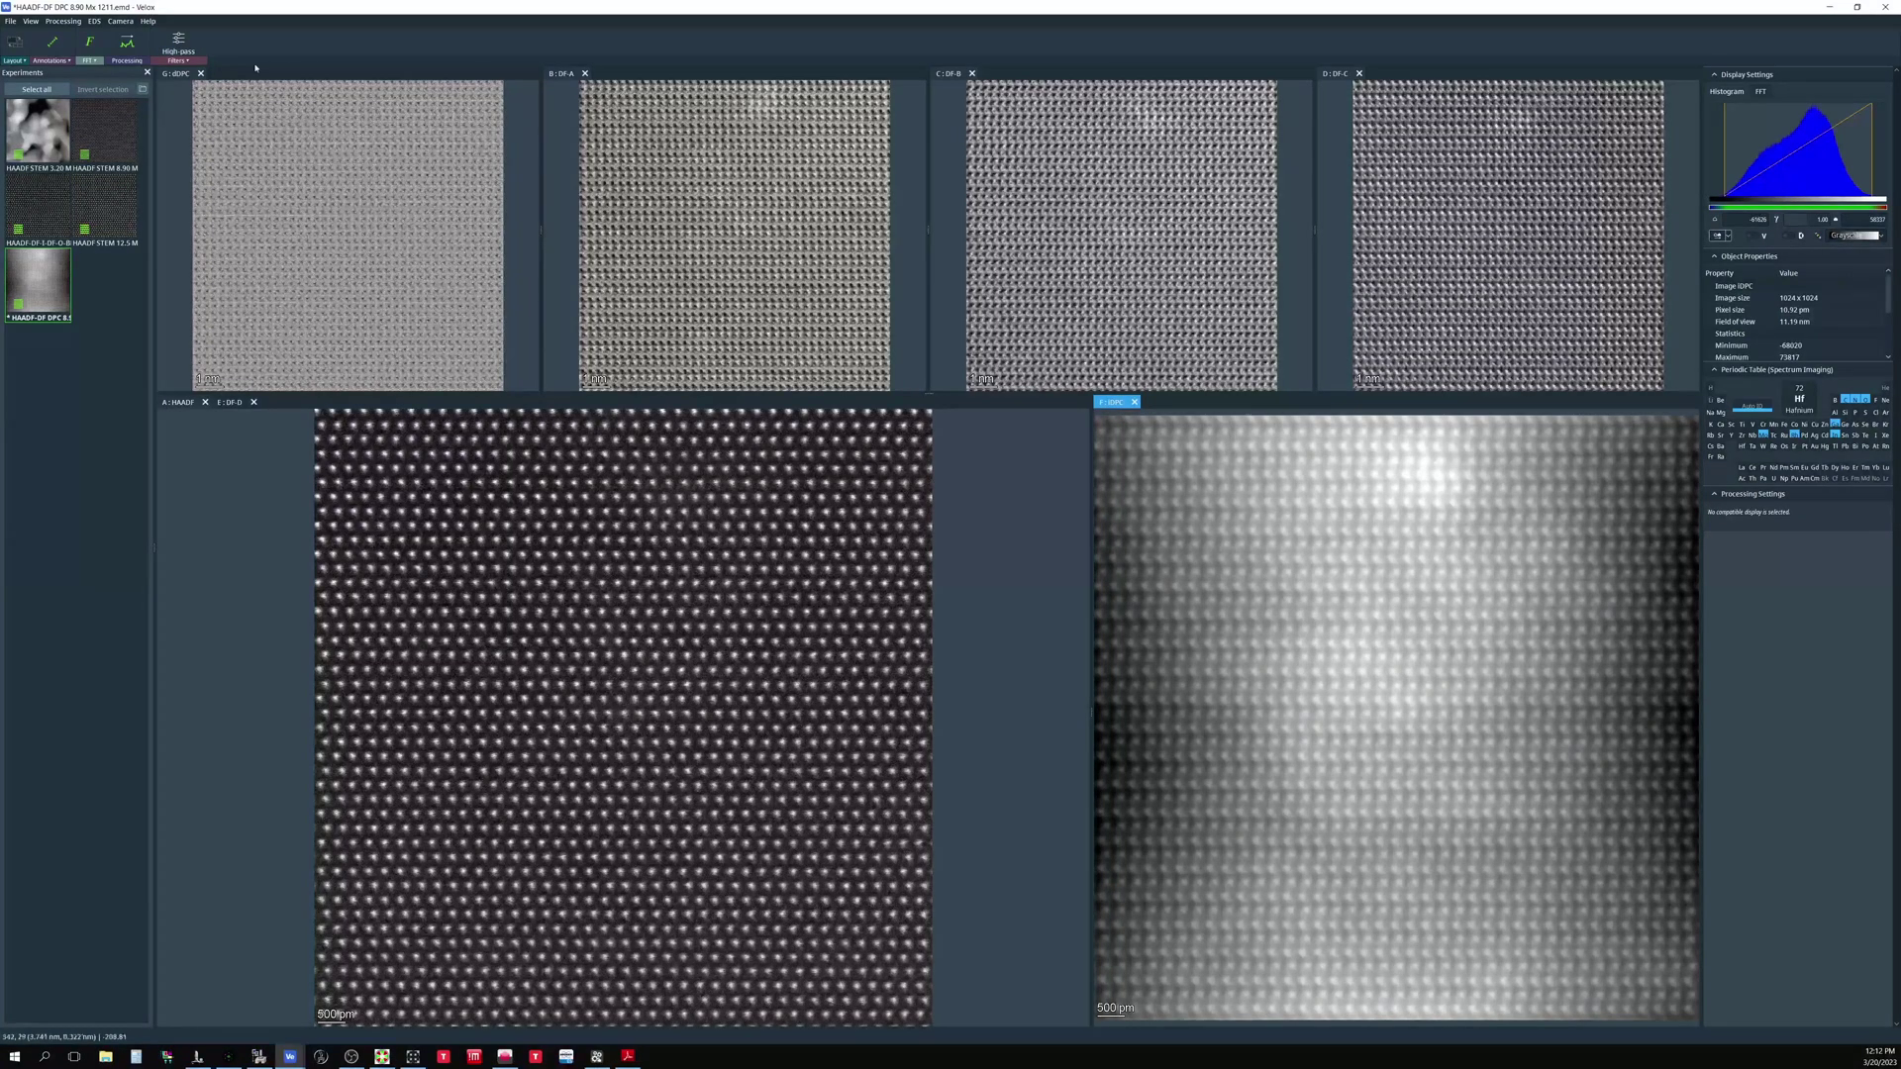
Create High-pass(iDPC) via Filters > High-pass and zoom to compare it with the original iDPC
left_click(180, 40)
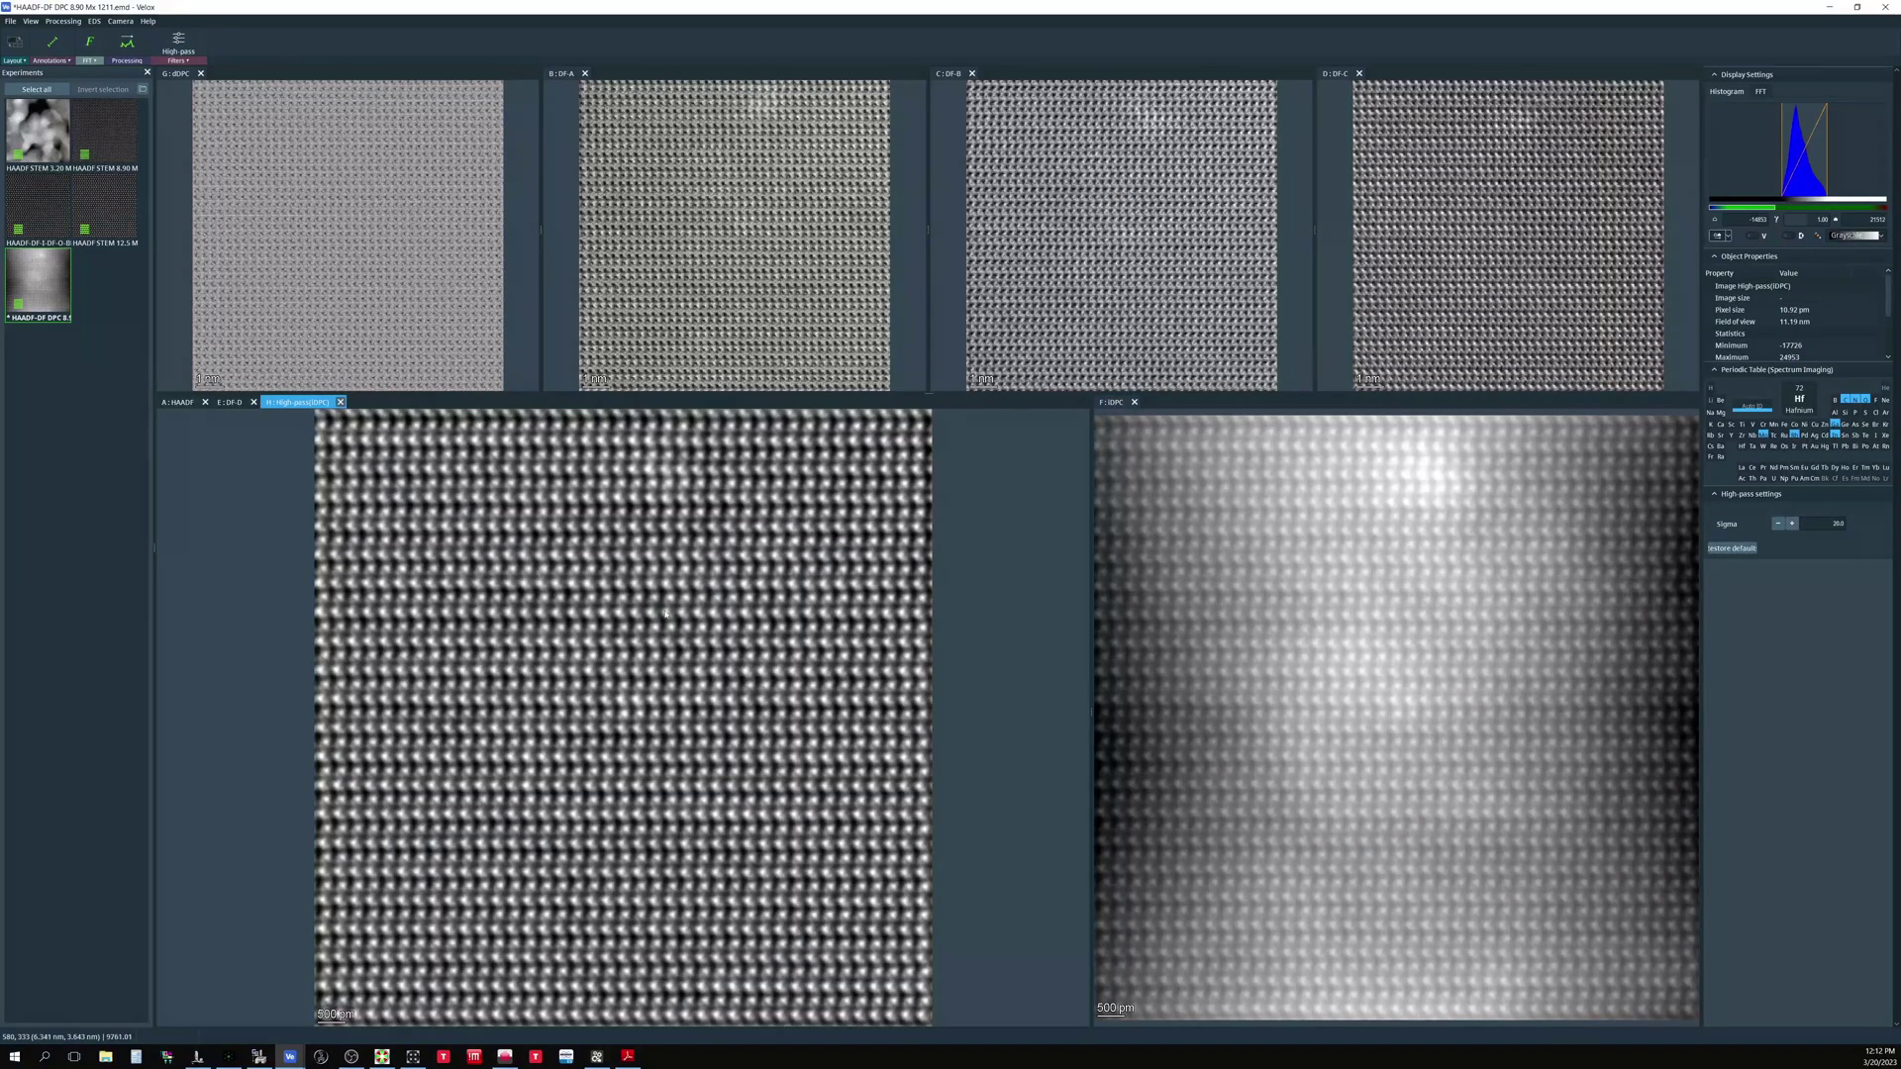
scroll(666, 613, "up", 4)
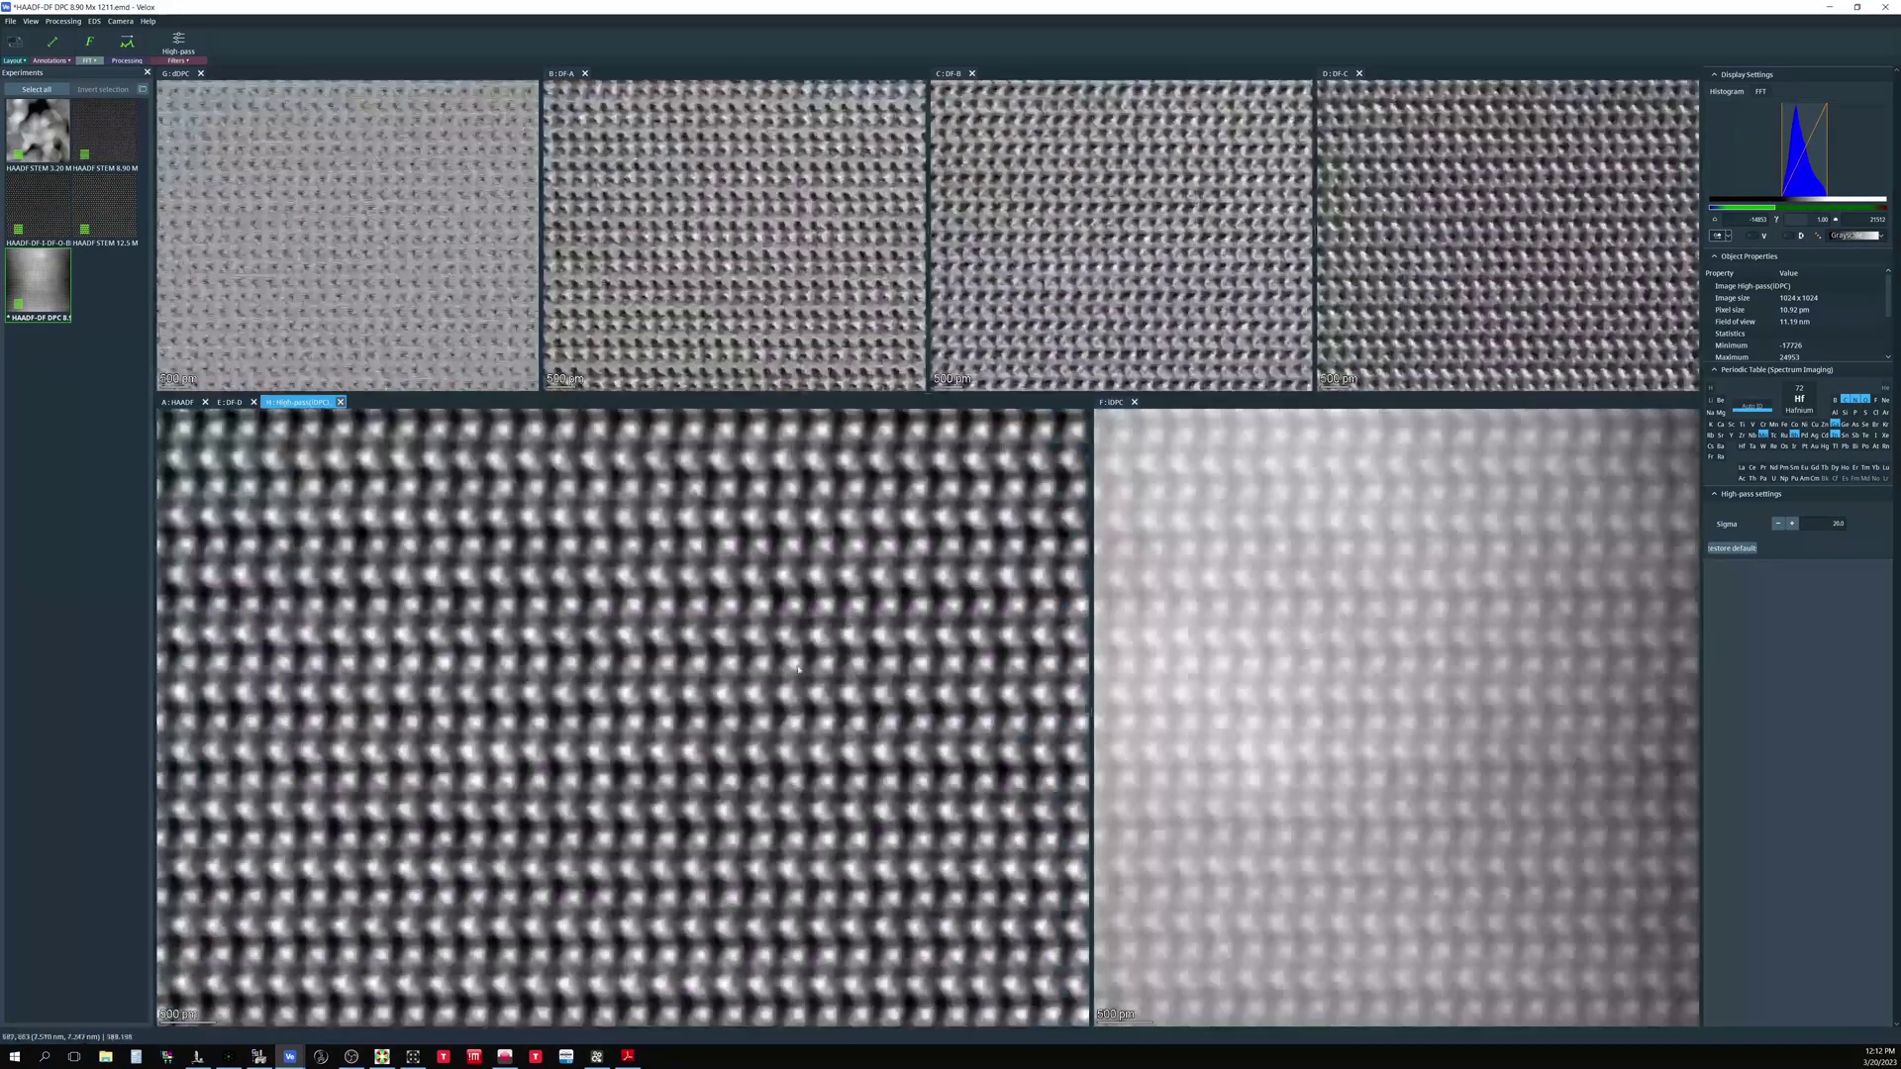
scroll(734, 618, "down", 3)
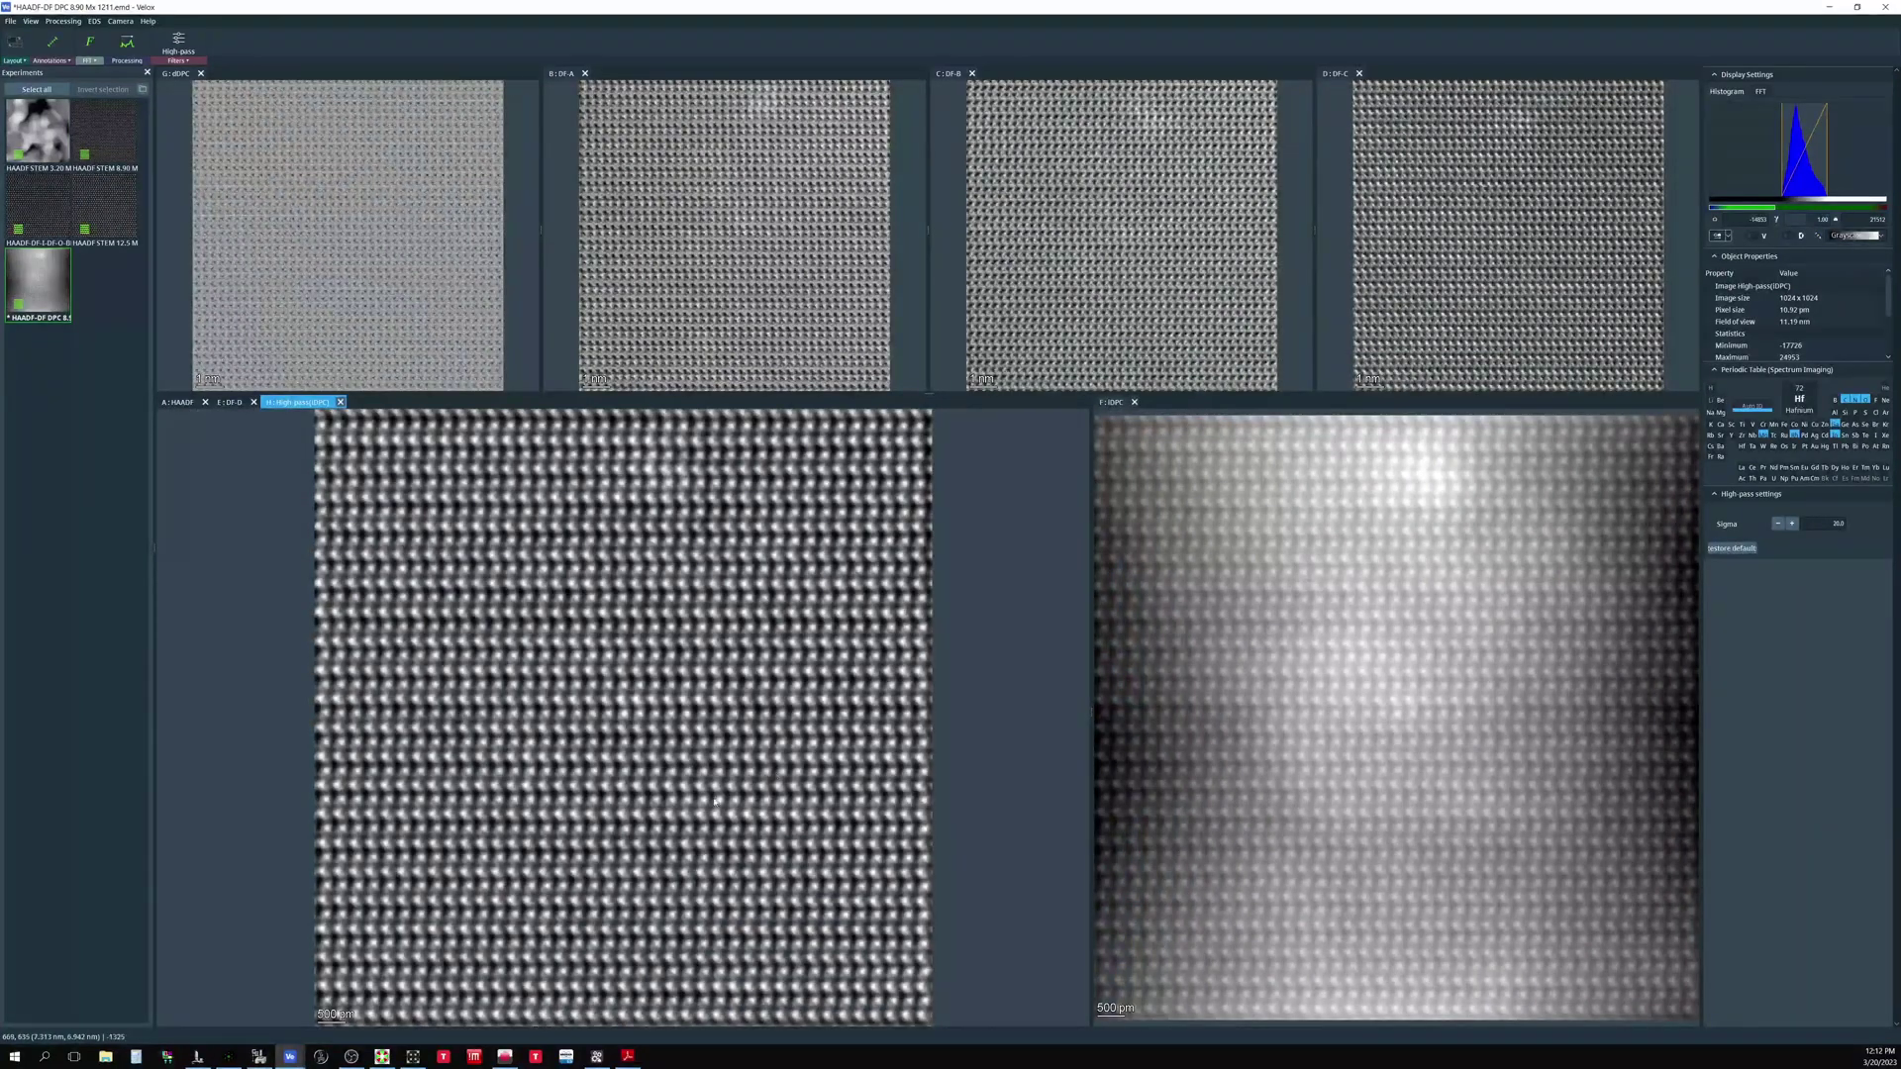
scroll(702, 858, "up", 4)
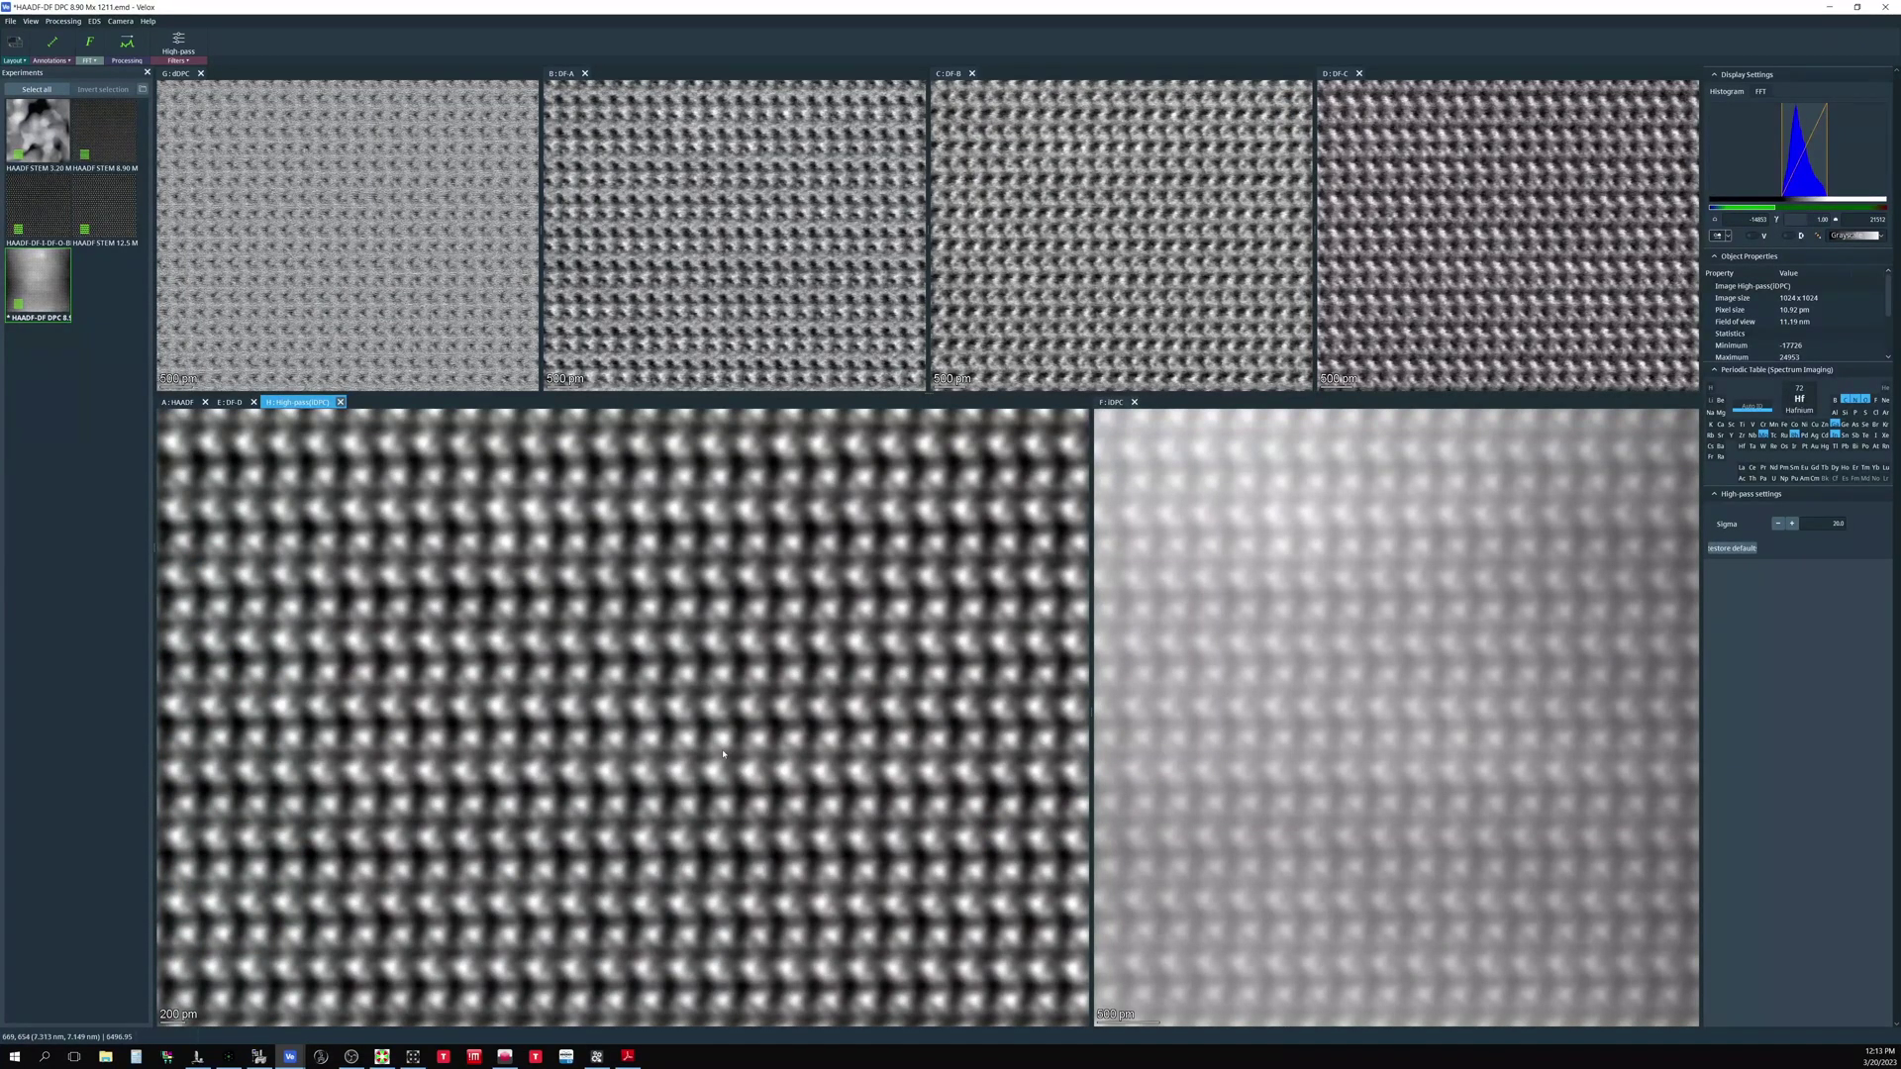
scroll(722, 755, "down", 4)
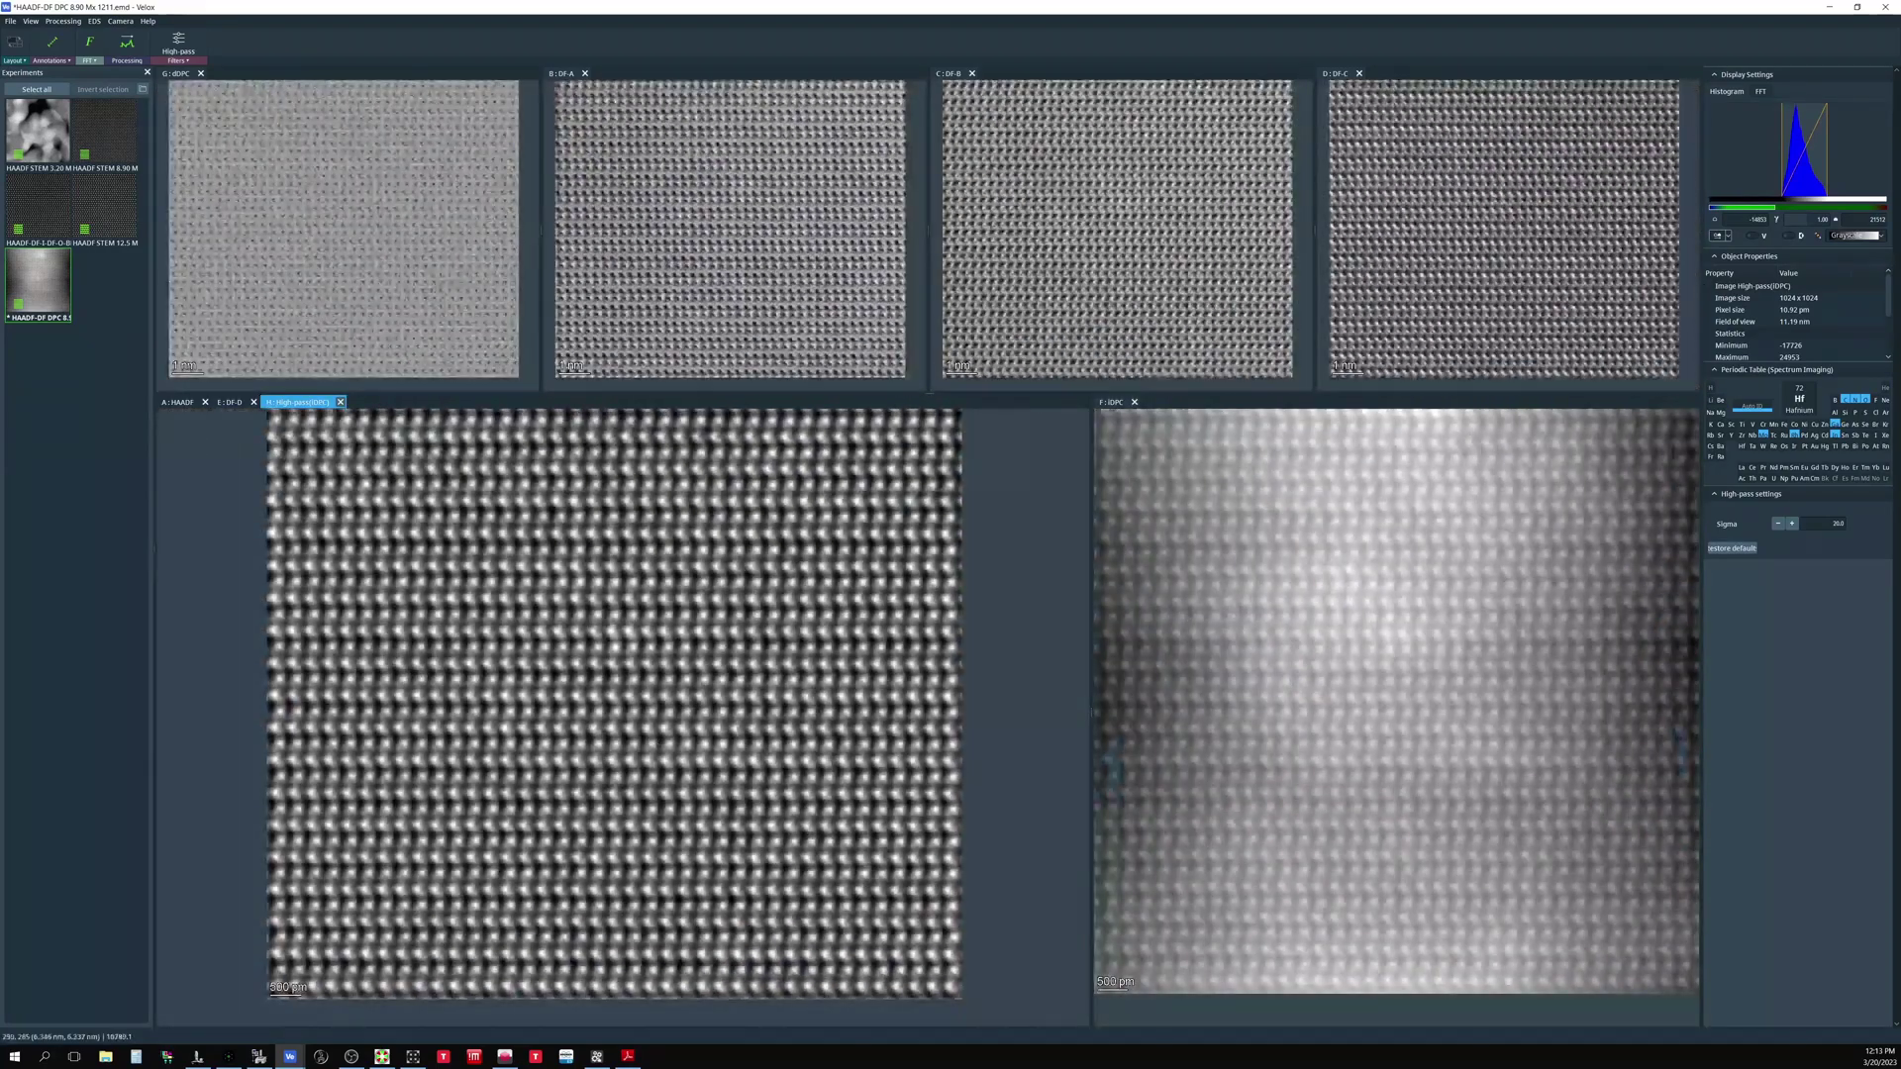